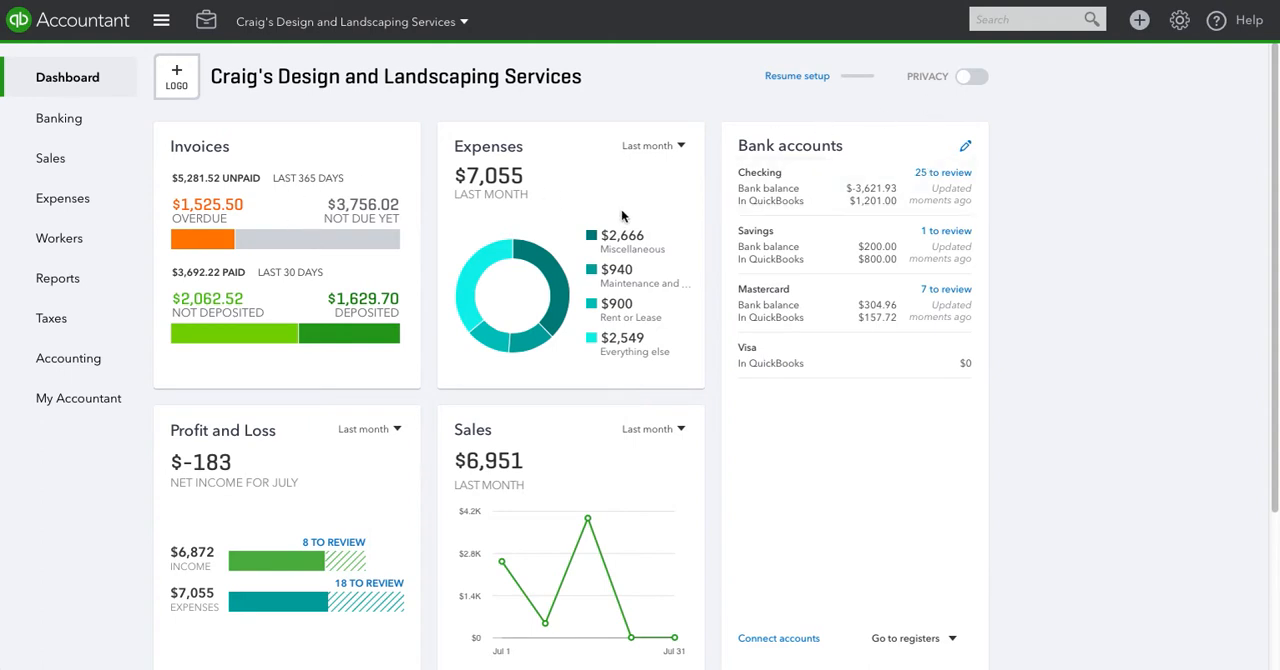
# Create a new bill and choose Cal Telephone as its vendor
pyautogui.click(1139, 21)
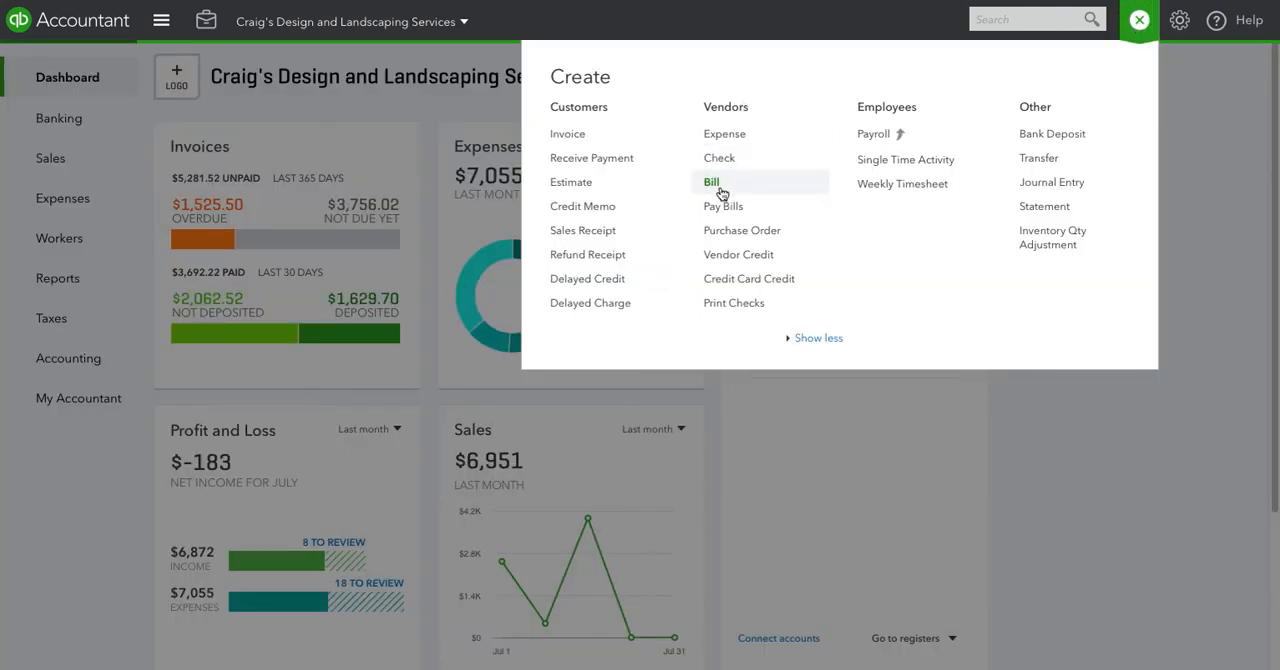
pyautogui.click(650, 429)
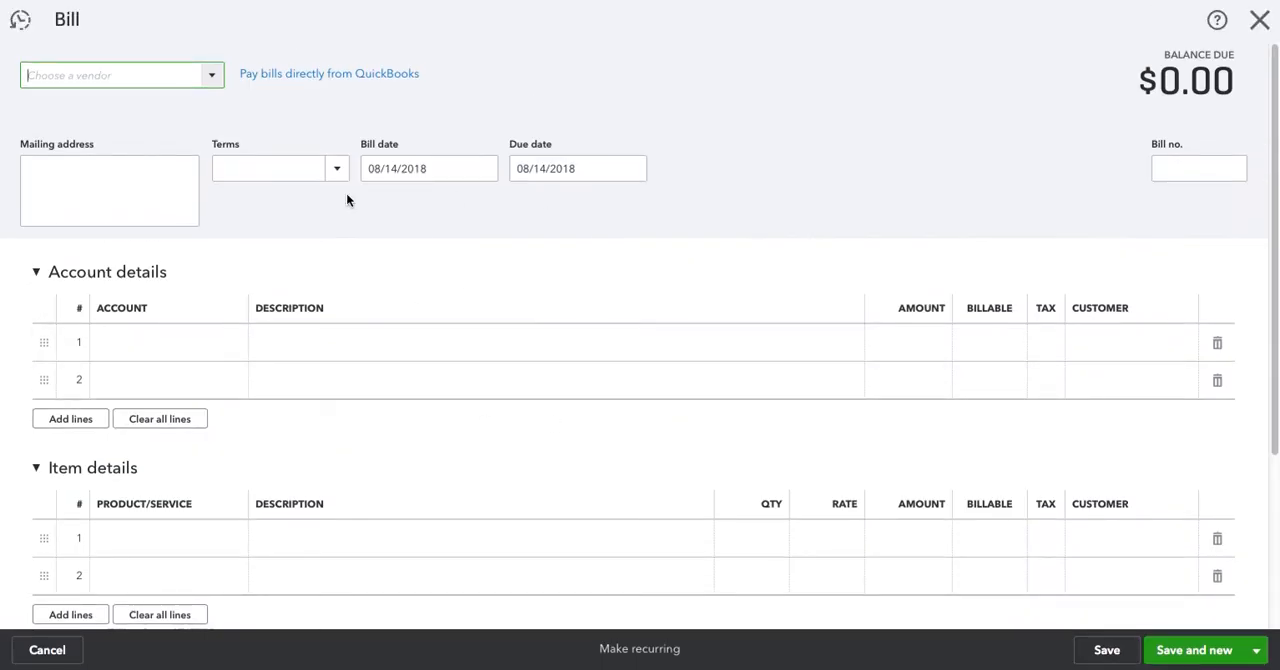
pyautogui.click(212, 78)
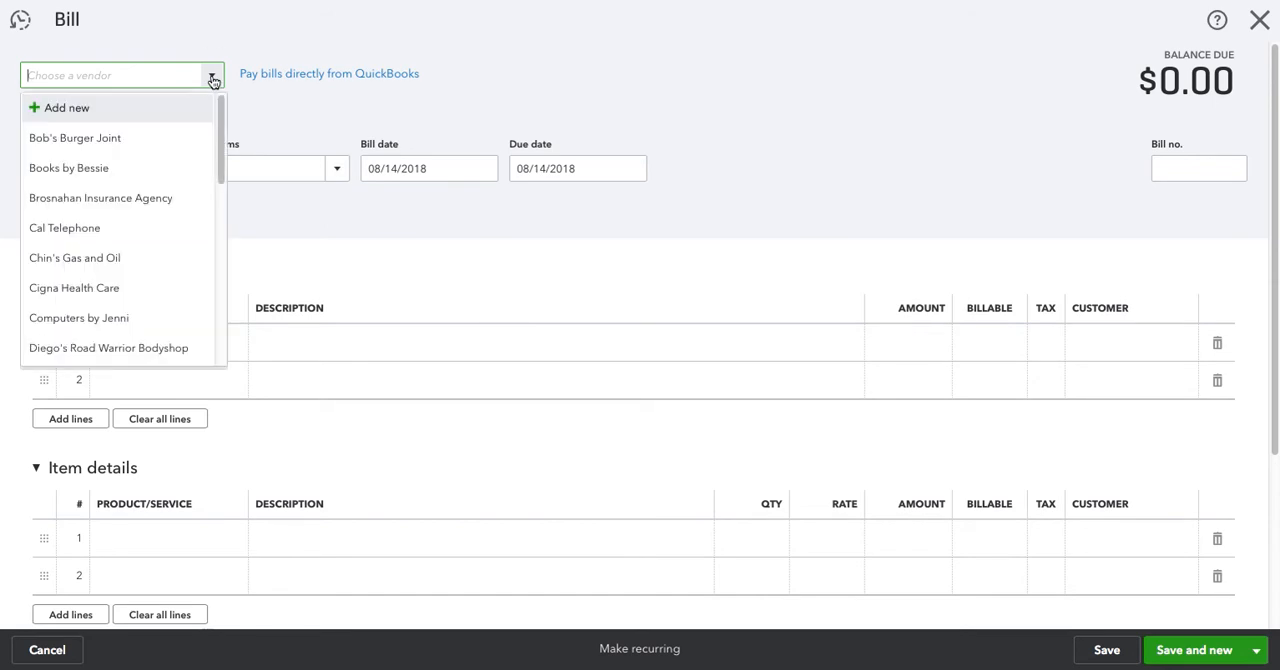
pyautogui.click(152, 230)
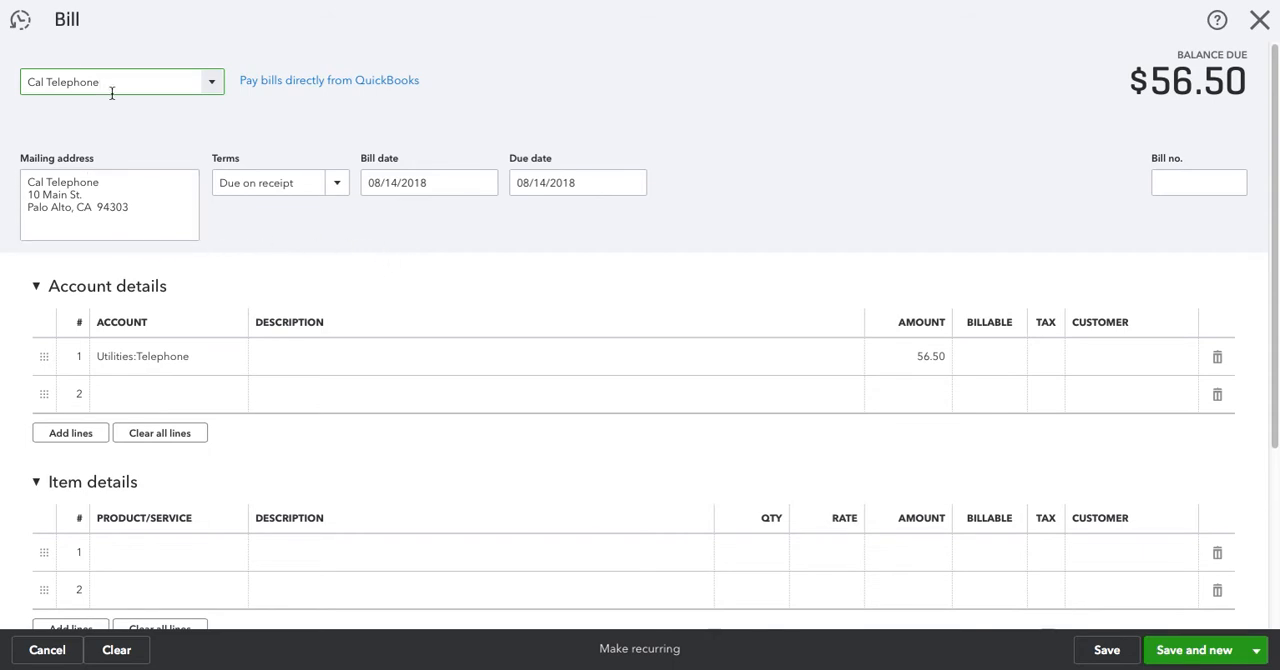
pyautogui.click(213, 81)
pyautogui.moveTo(220, 162); pyautogui.dragTo(220, 117)
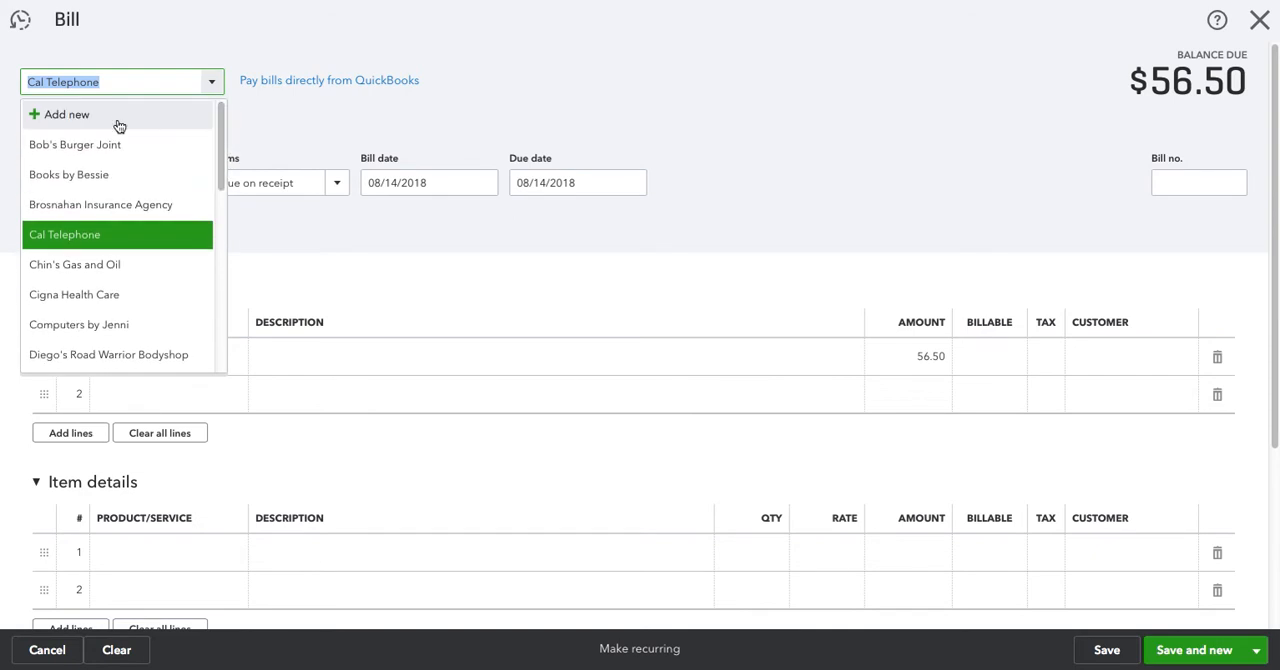
pyautogui.click(268, 233)
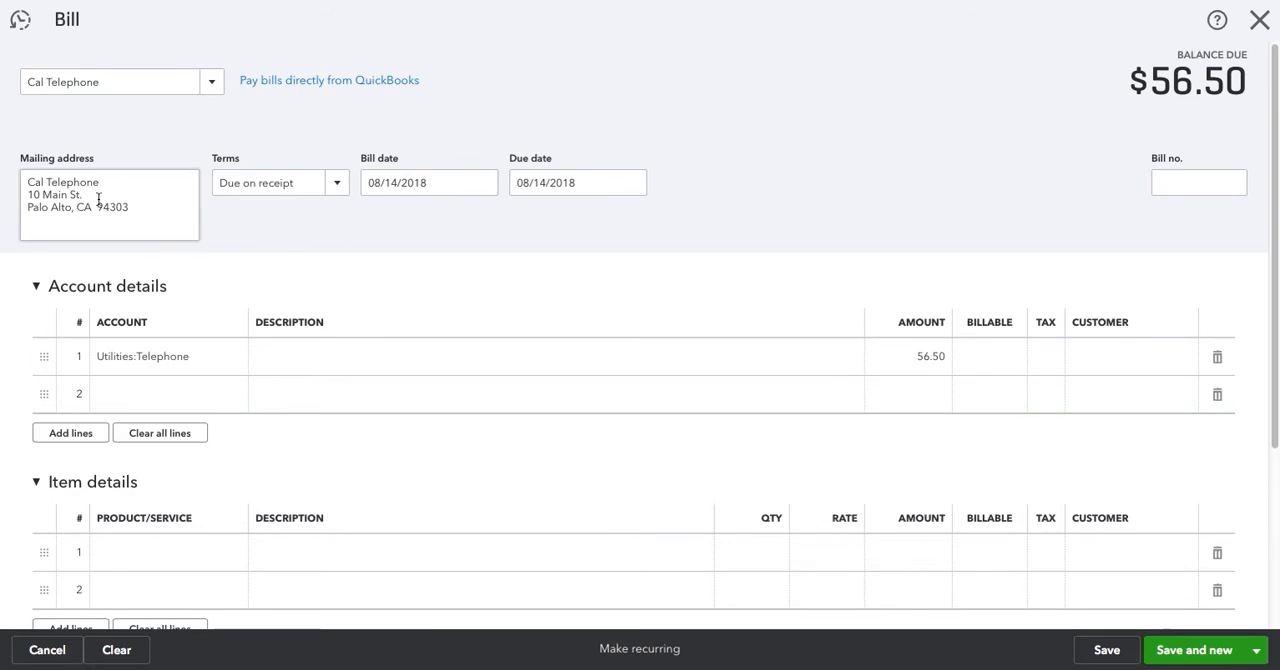
# Try Net 30 as the bill's payment terms and return them to Due on receipt
pyautogui.click(337, 186)
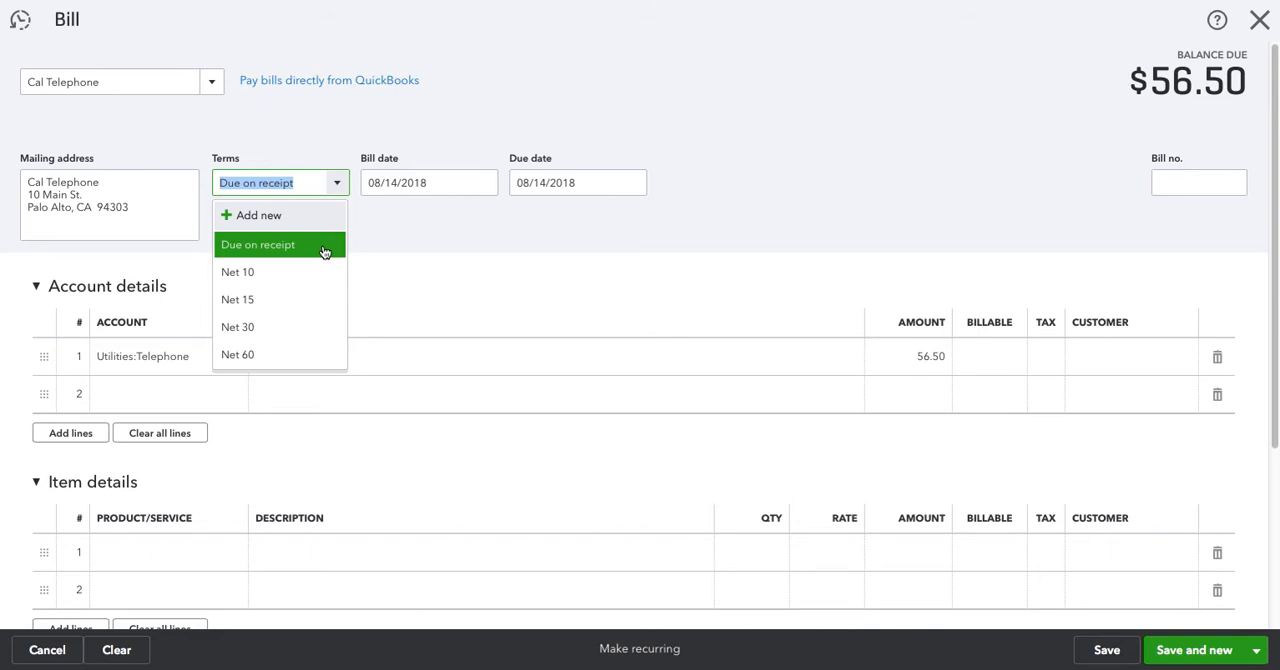
pyautogui.click(302, 331)
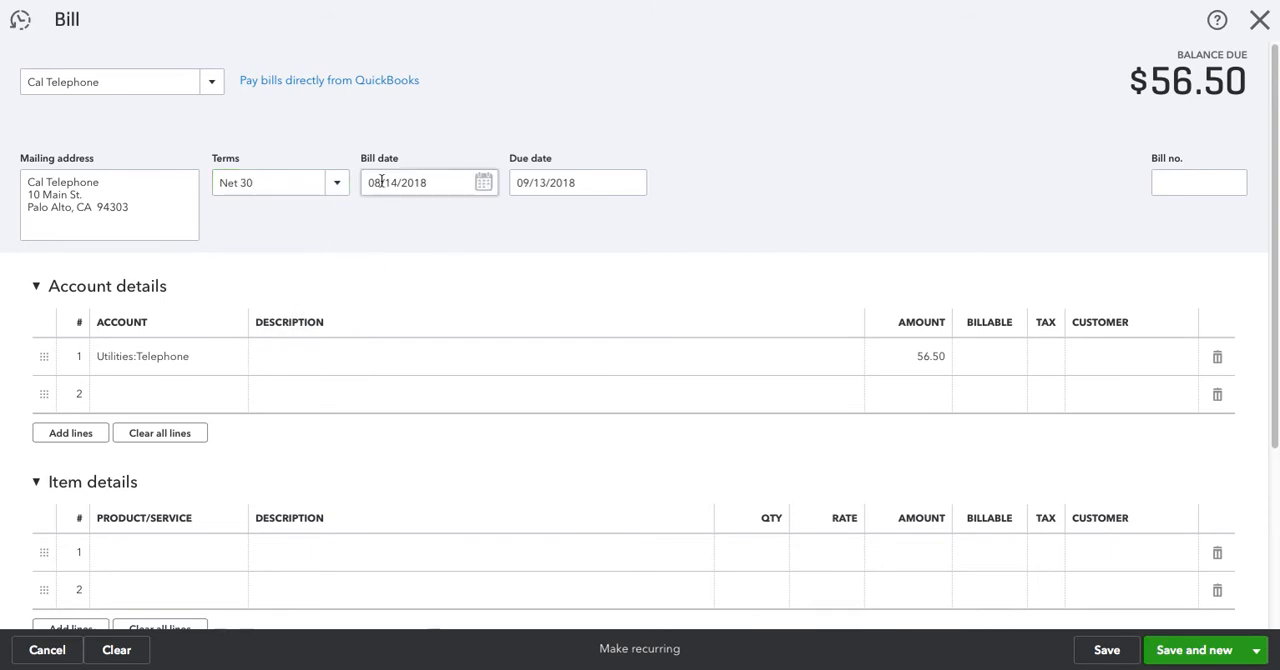
pyautogui.click(553, 186)
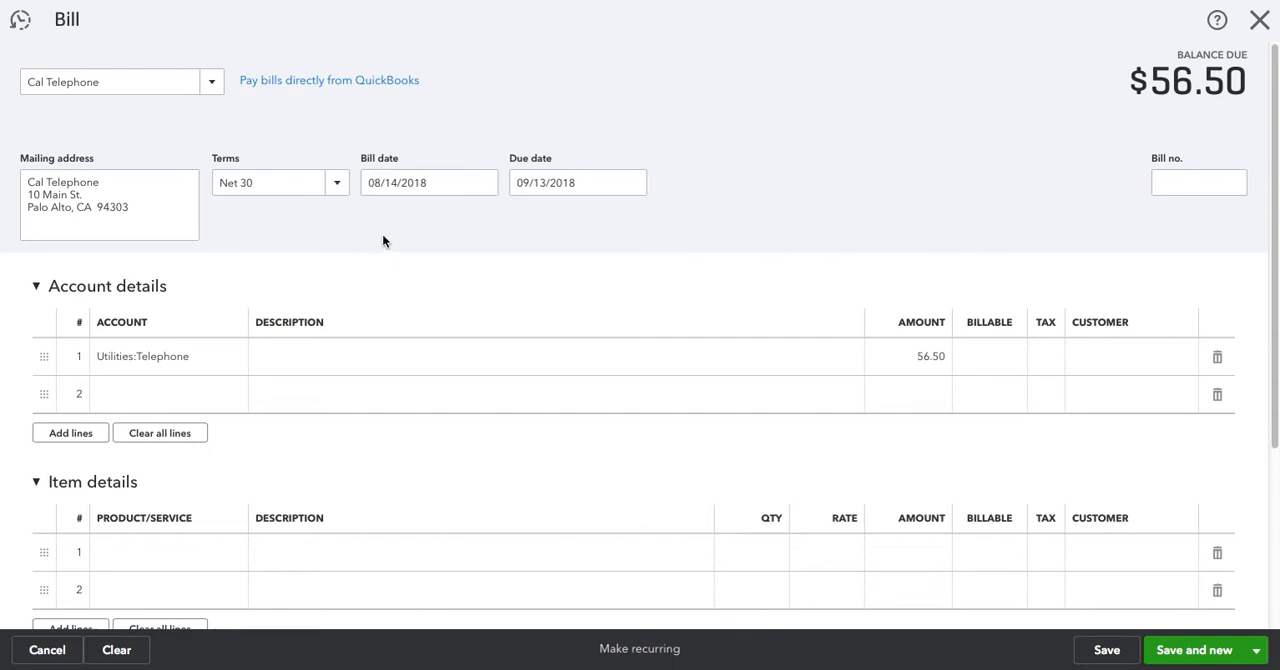
pyautogui.click(316, 190)
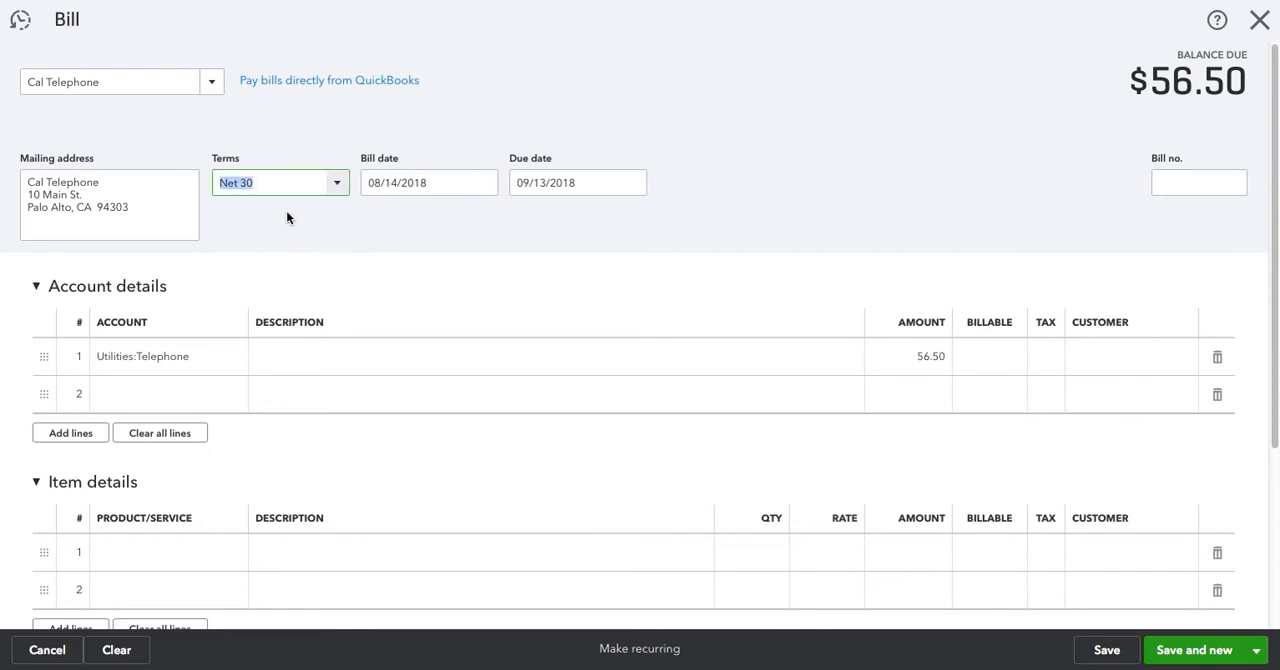
pyautogui.click(306, 250)
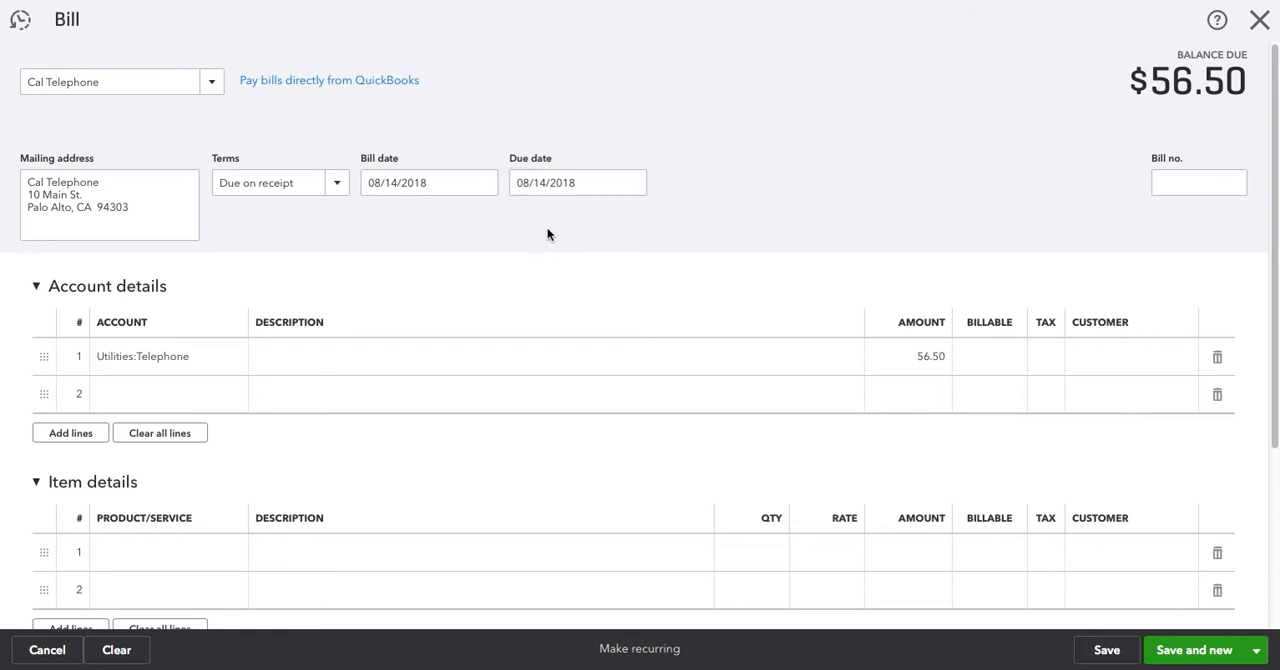
# Set the bill's payment terms to Net 30 and enter August 2018 as the bill number
pyautogui.click(338, 188)
pyautogui.click(263, 323)
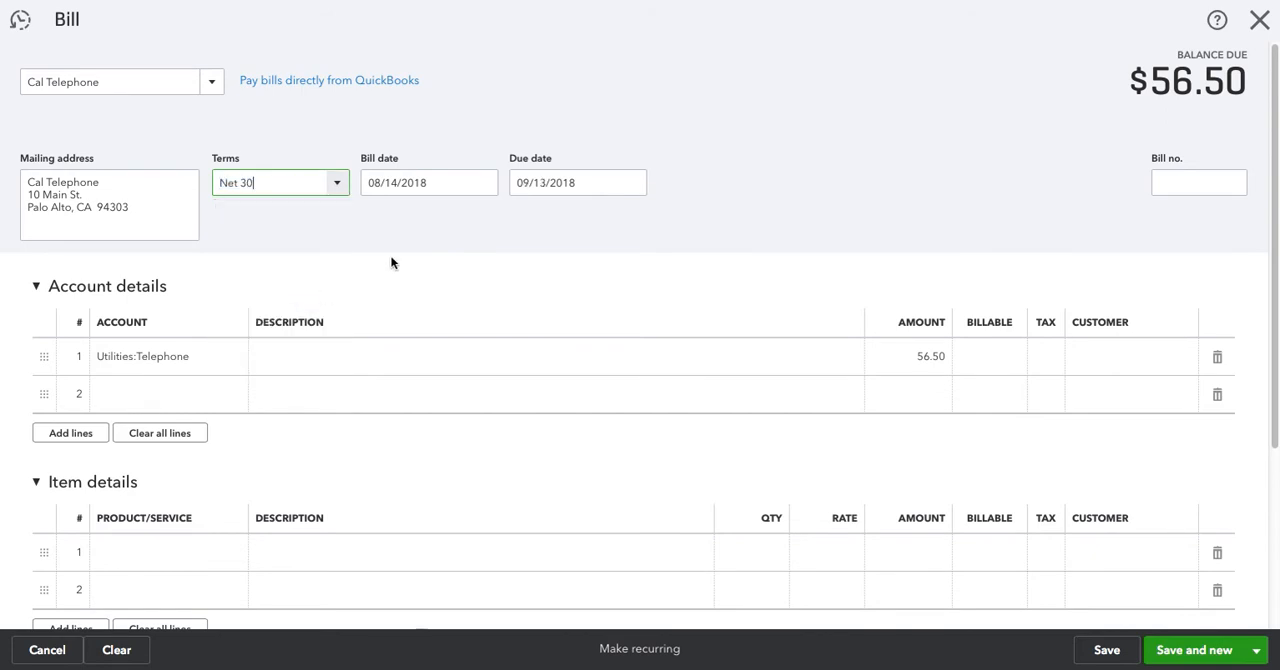
pyautogui.click(1180, 180)
pyautogui.write('August 2018')
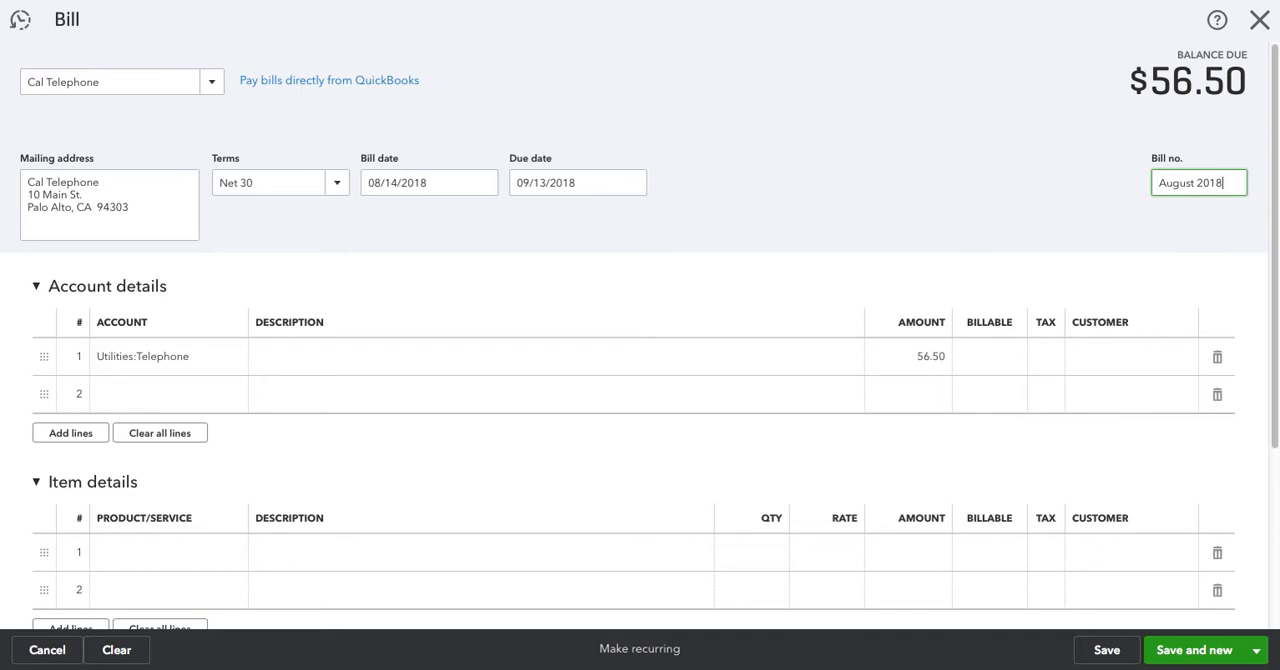
pyautogui.click(942, 184)
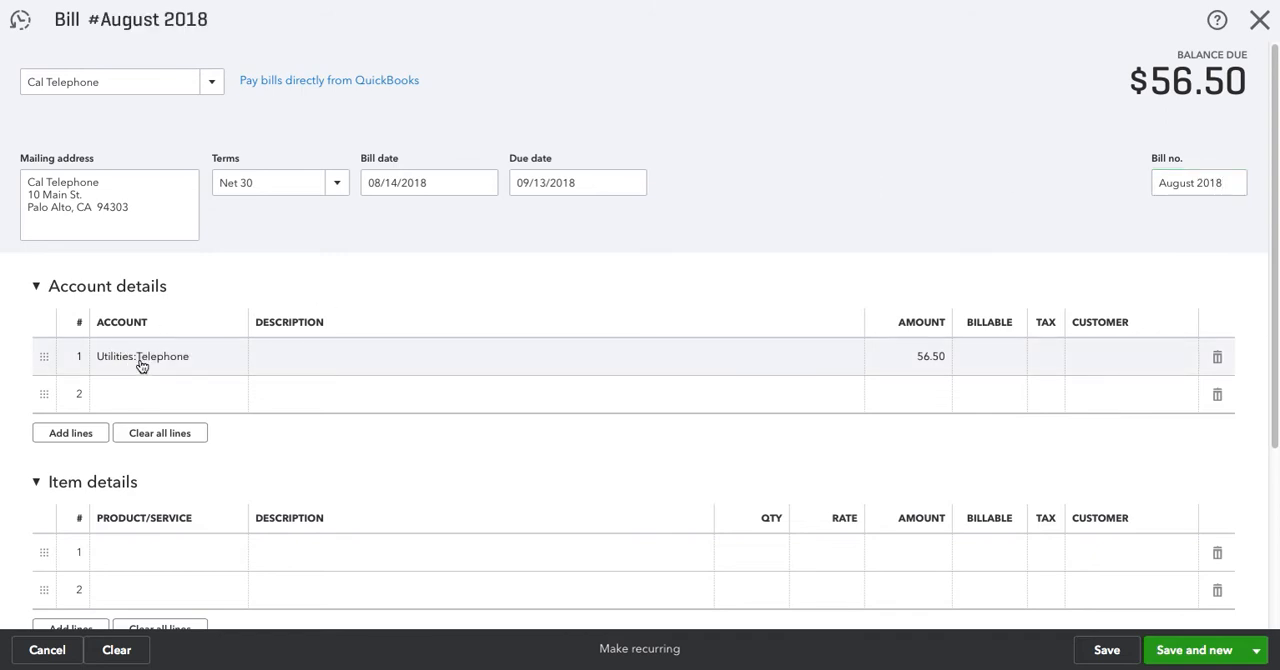
# Search the accounts for "telephone" in the first account line and assign the Telephone sub-account of Utilities
pyautogui.click(234, 360)
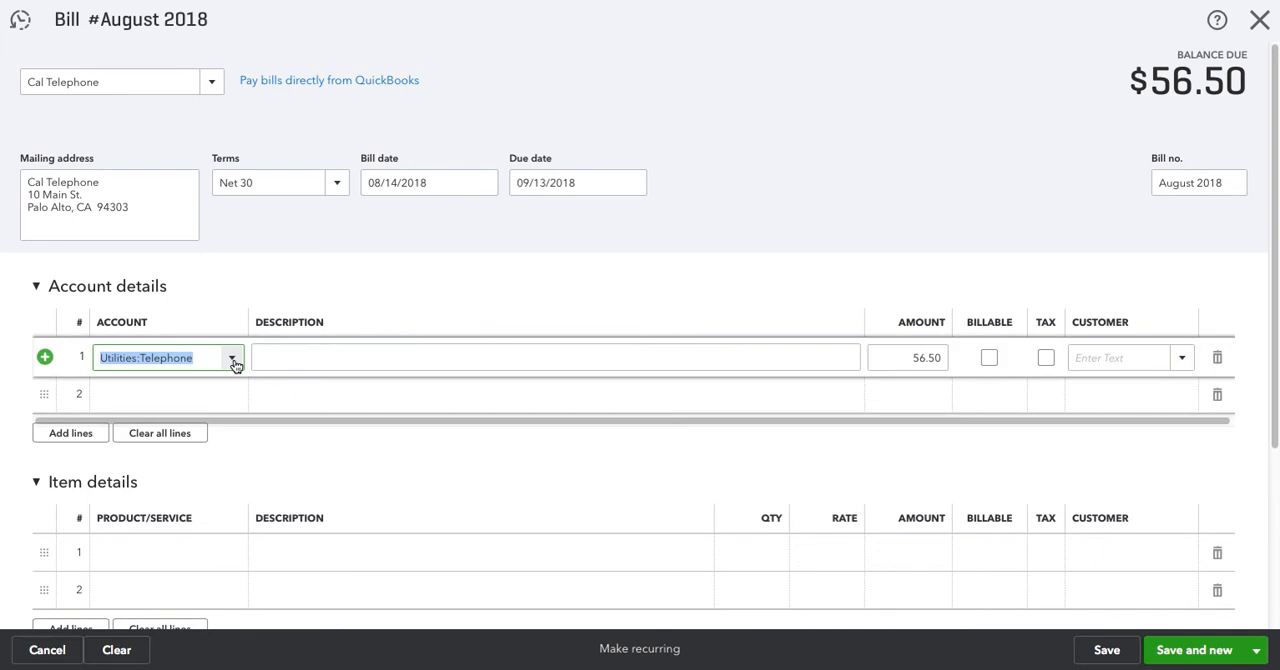
pyautogui.click(232, 360)
pyautogui.write('ties:Telephone')
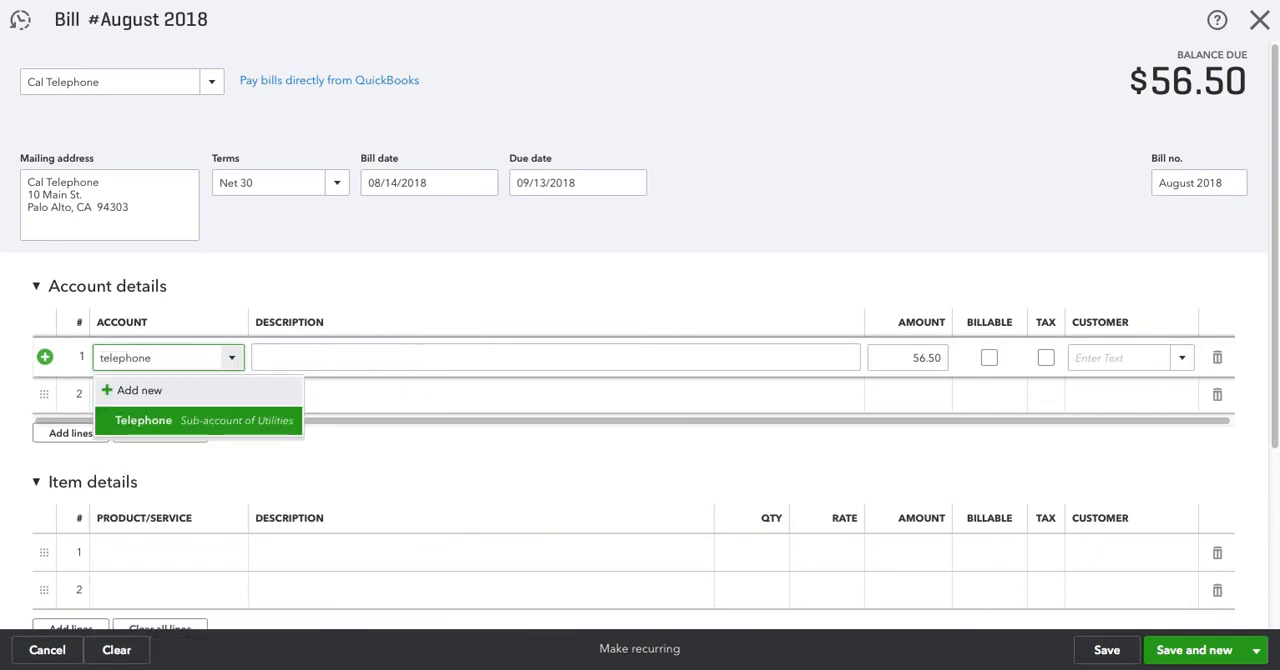
pyautogui.click(208, 419)
# Describe the first account line as "5 telephone lines" and set its amount to 250.00
pyautogui.click(275, 352)
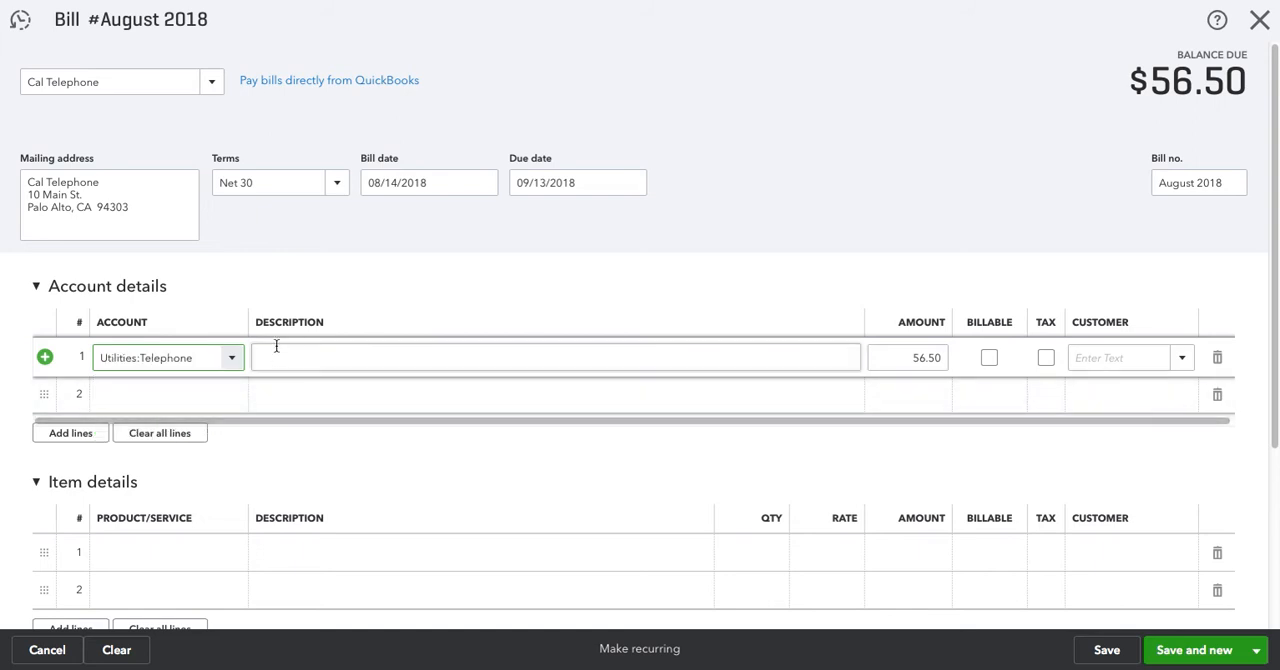
pyautogui.write('5 telephone lines')
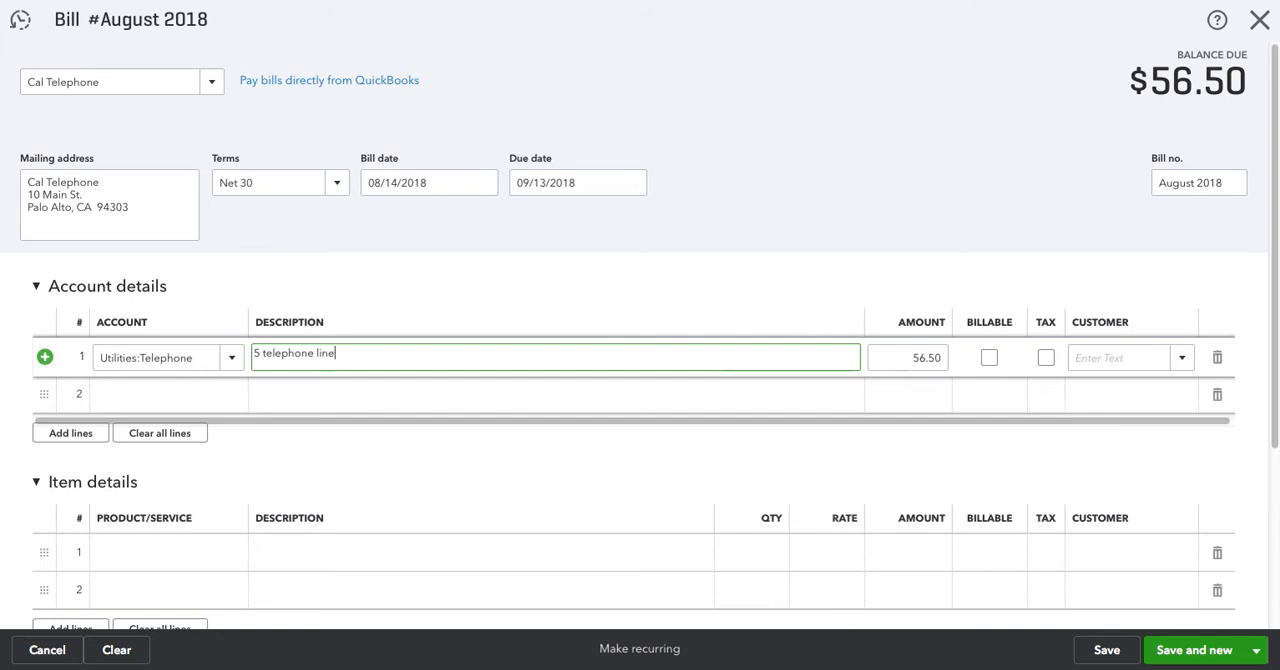
pyautogui.press('Tab')
pyautogui.write('250')
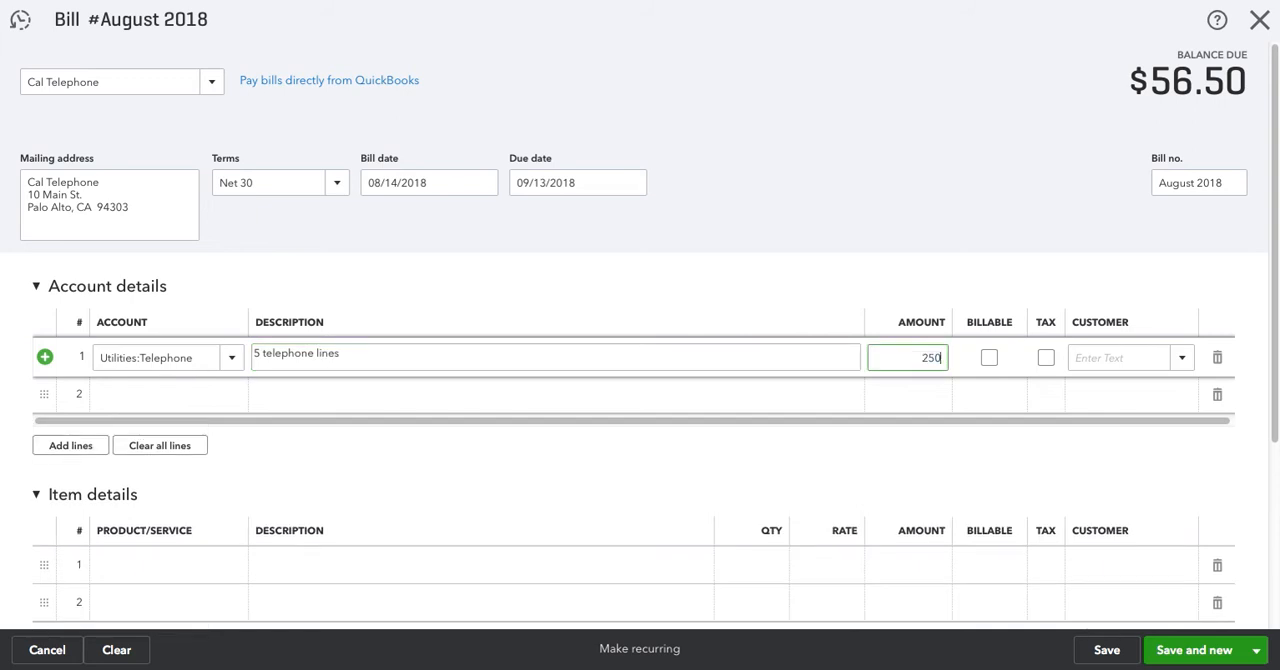
pyautogui.write('0.00')
pyautogui.click(857, 183)
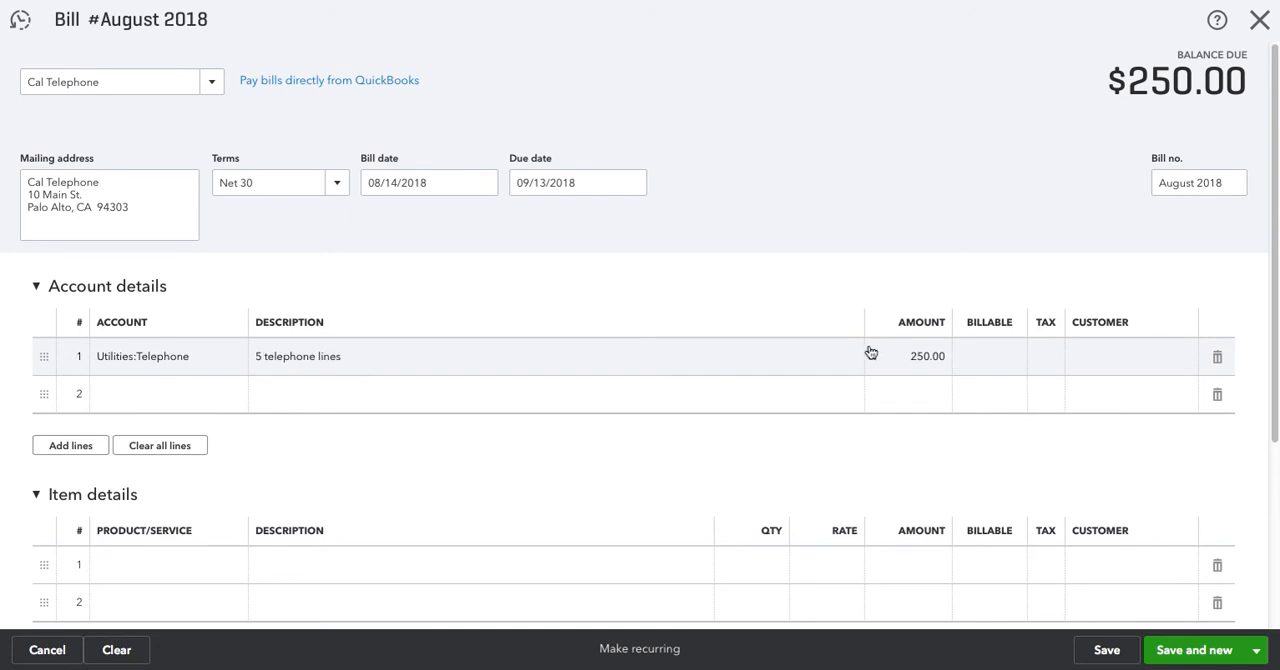
# Mark the telephone expense line as billable and assign it to the customer Cool Cars
pyautogui.click(810, 363)
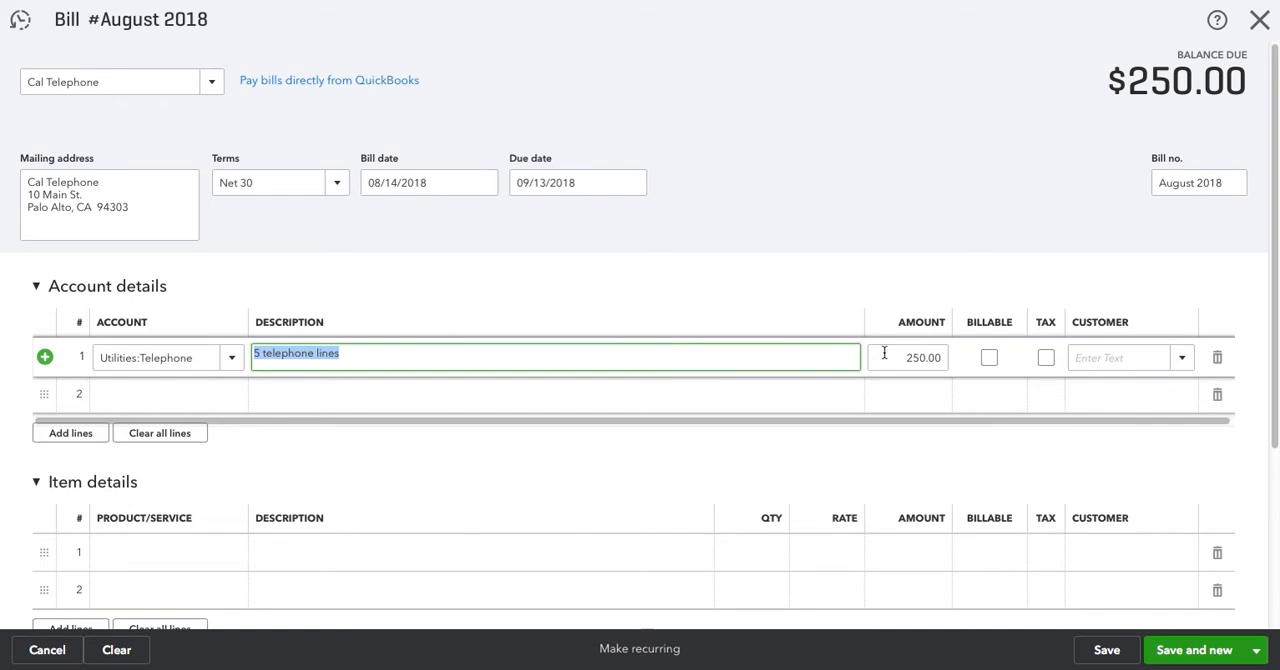
pyautogui.click(984, 358)
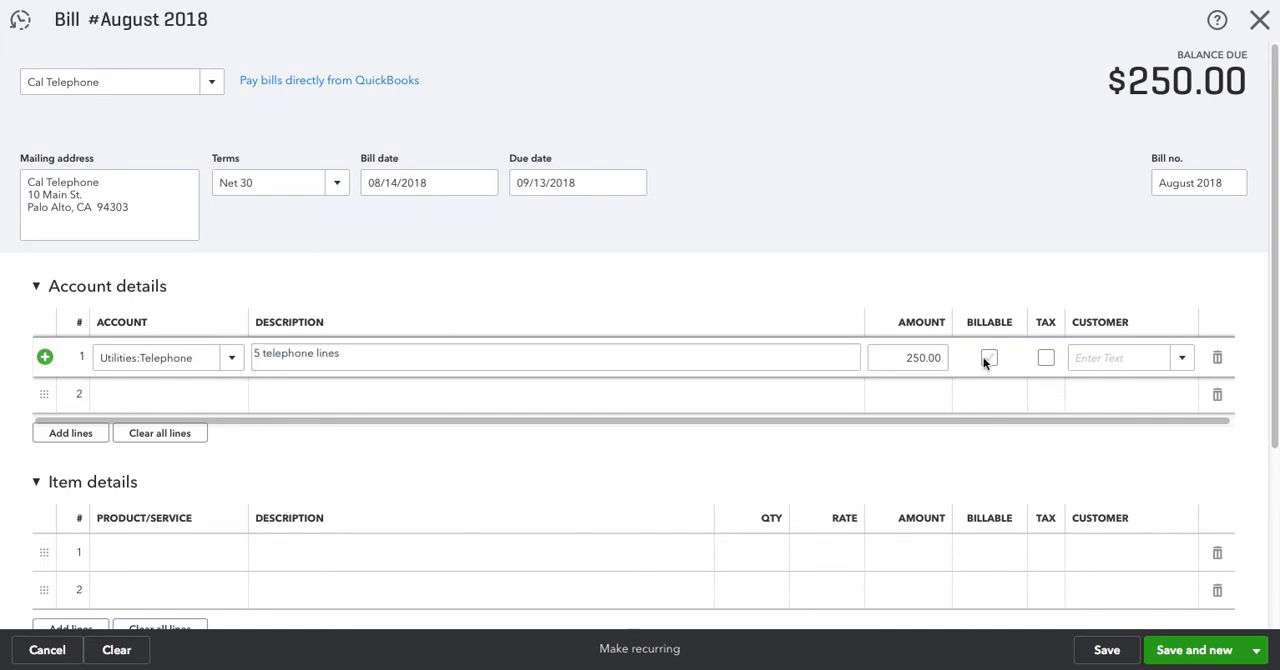
pyautogui.click(1150, 362)
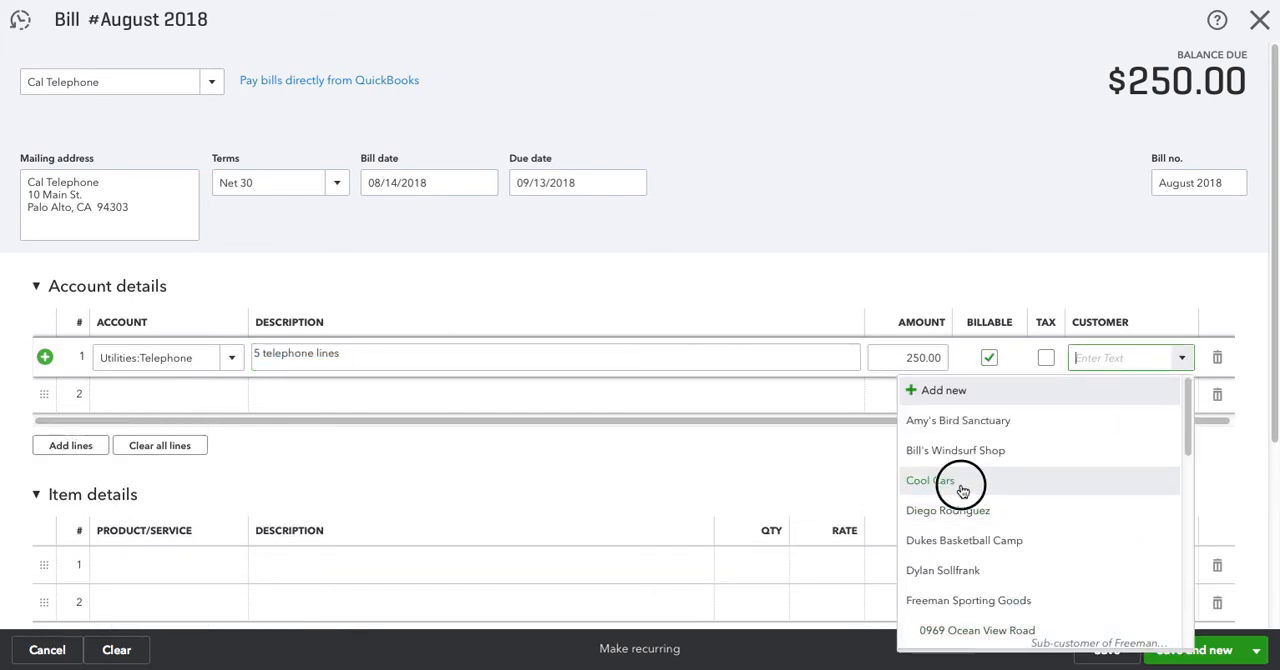
pyautogui.press('Return')
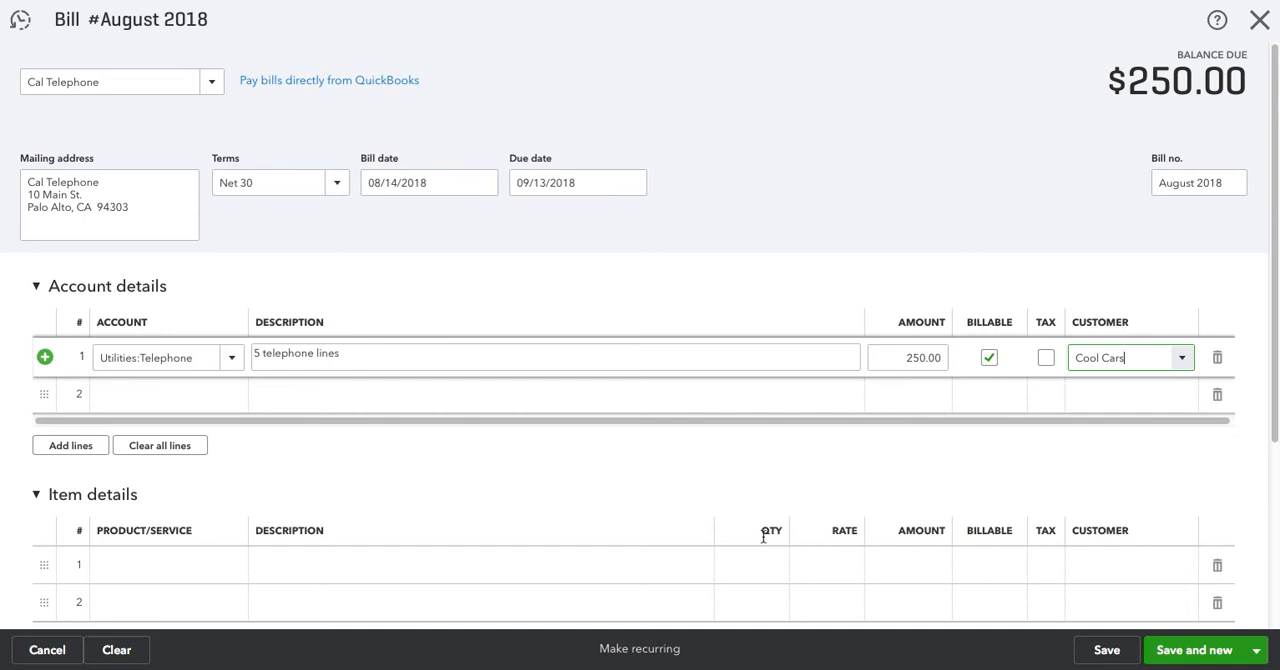
# Switch the telephone line's tax option on and off again, and clear its billable mark
pyautogui.click(1045, 360)
pyautogui.click(1045, 359)
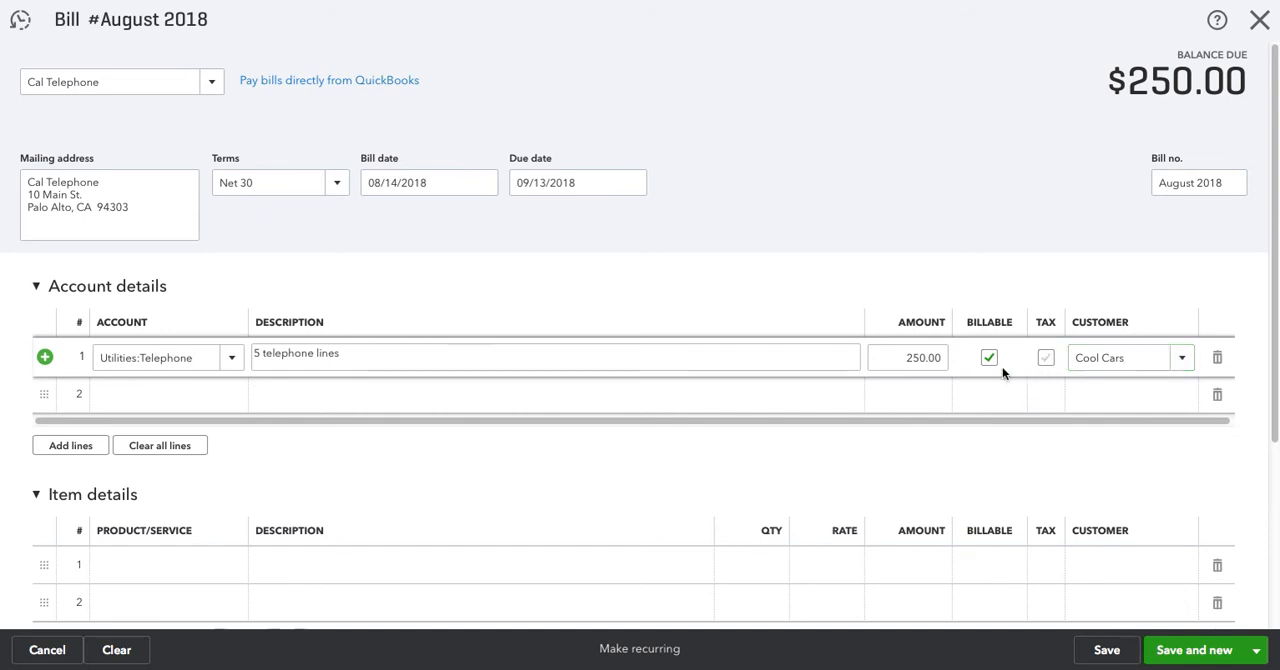
pyautogui.click(989, 359)
pyautogui.scroll(-1, 684, 296)
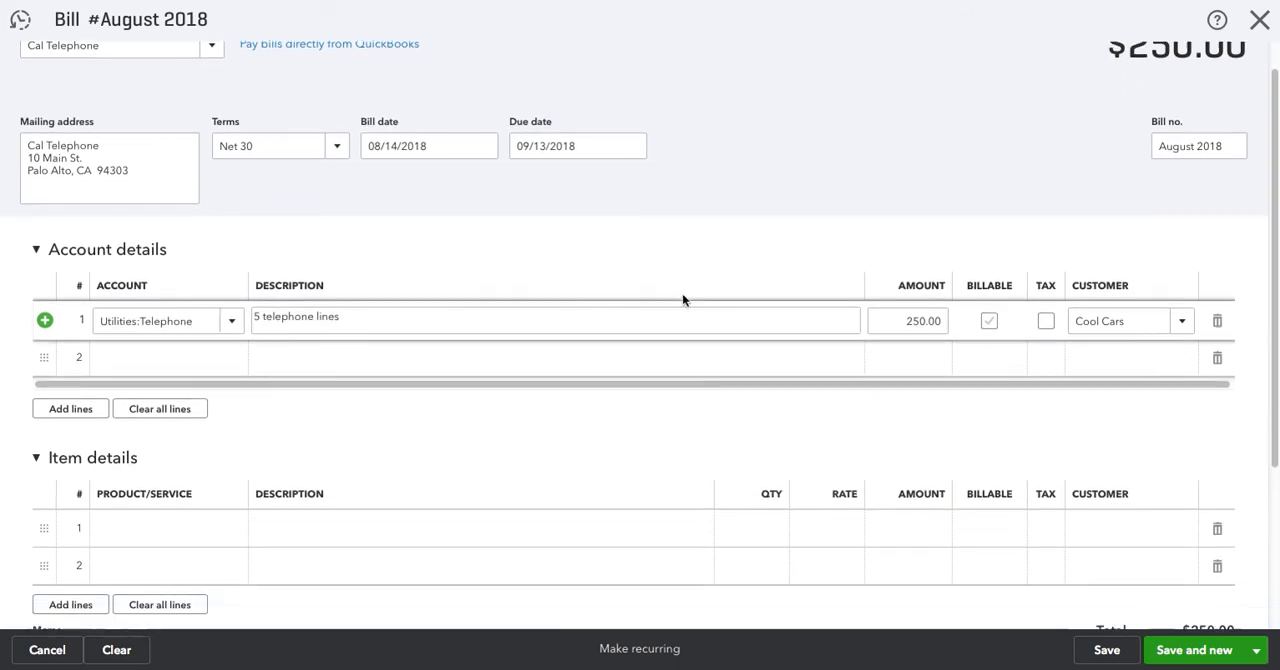
pyautogui.click(731, 165)
pyautogui.scroll(1, 712, 180)
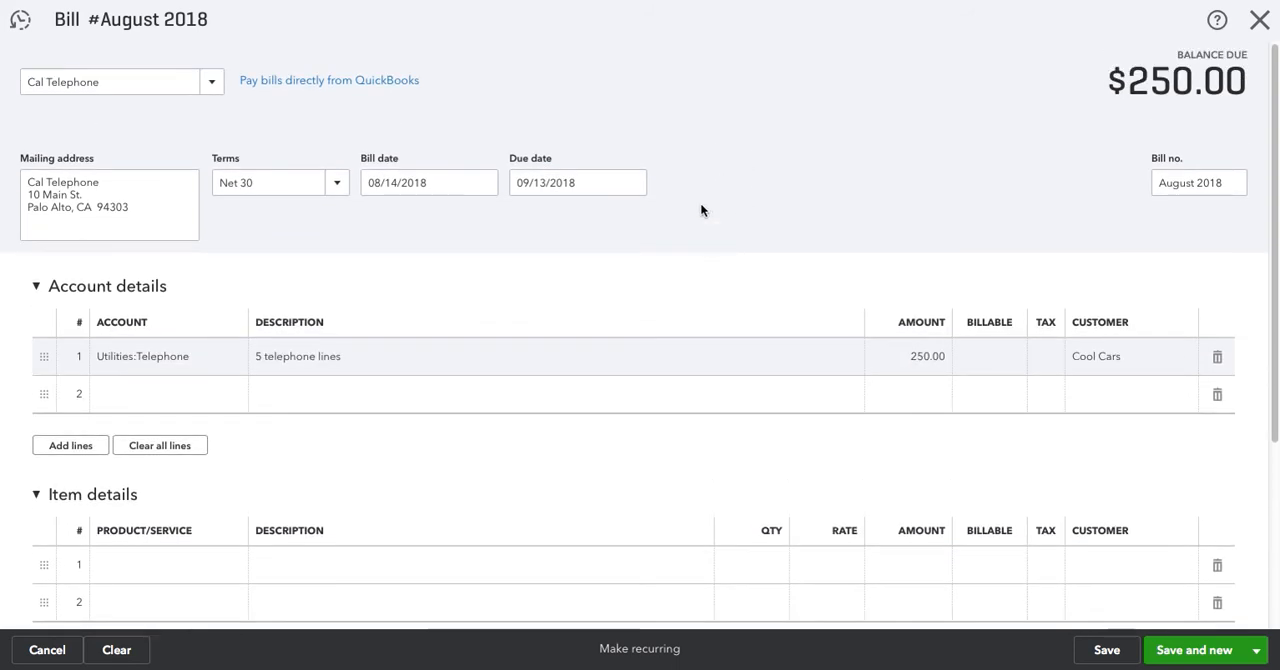
# Add the Soil product to the first item details line with a quantity of 10
pyautogui.scroll(-3, 659, 235)
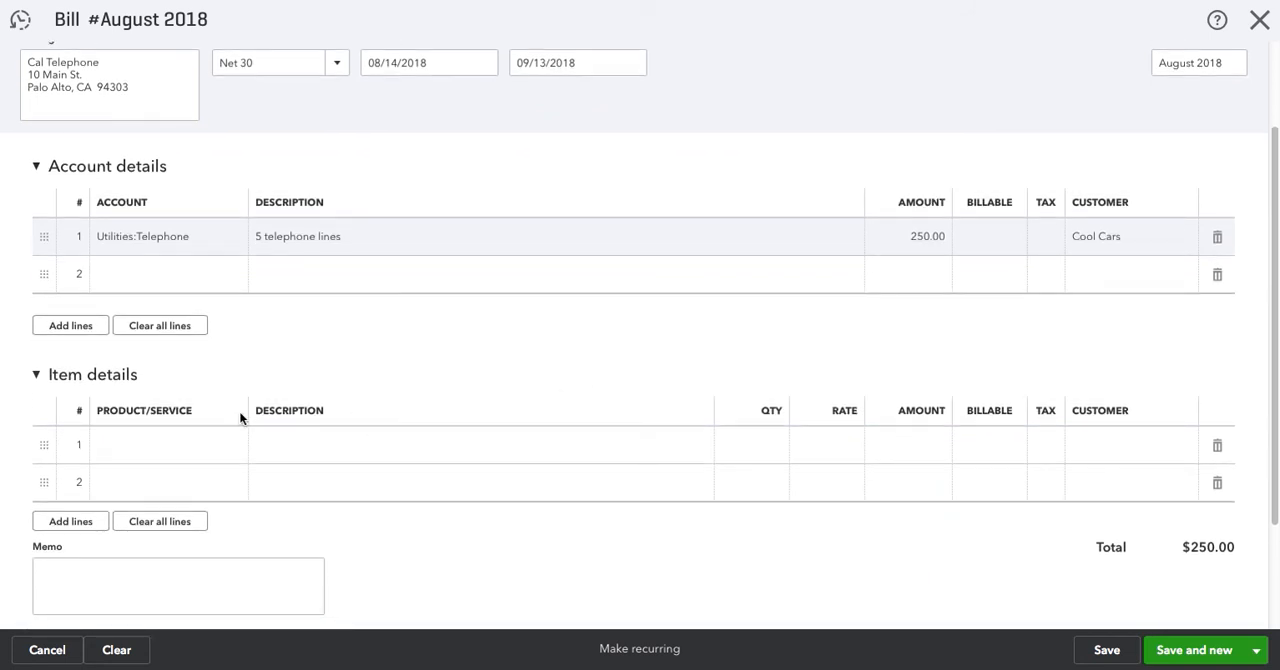
pyautogui.click(165, 448)
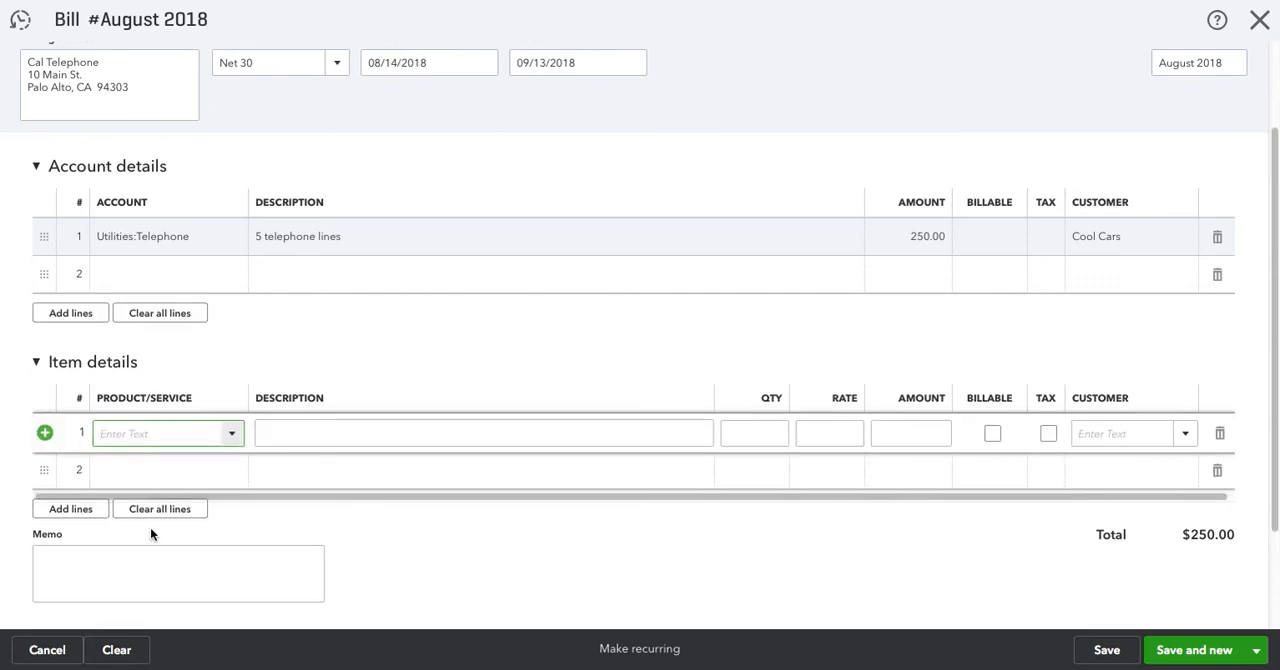
pyautogui.click(232, 437)
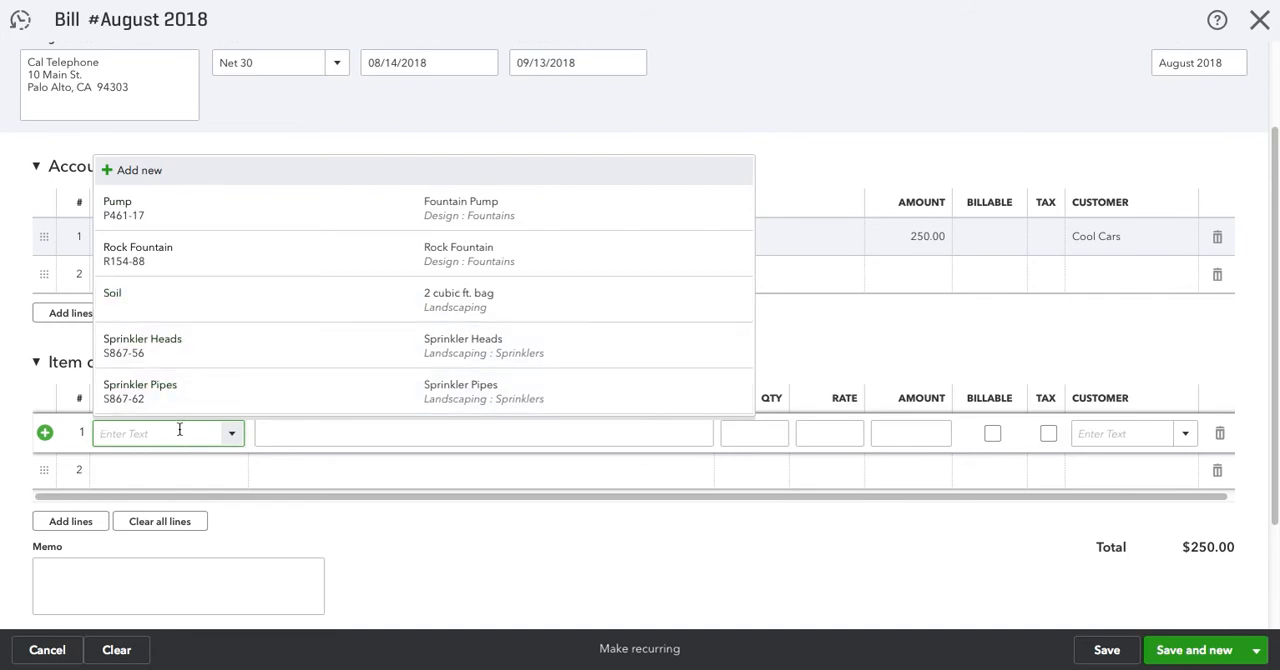
pyautogui.click(157, 300)
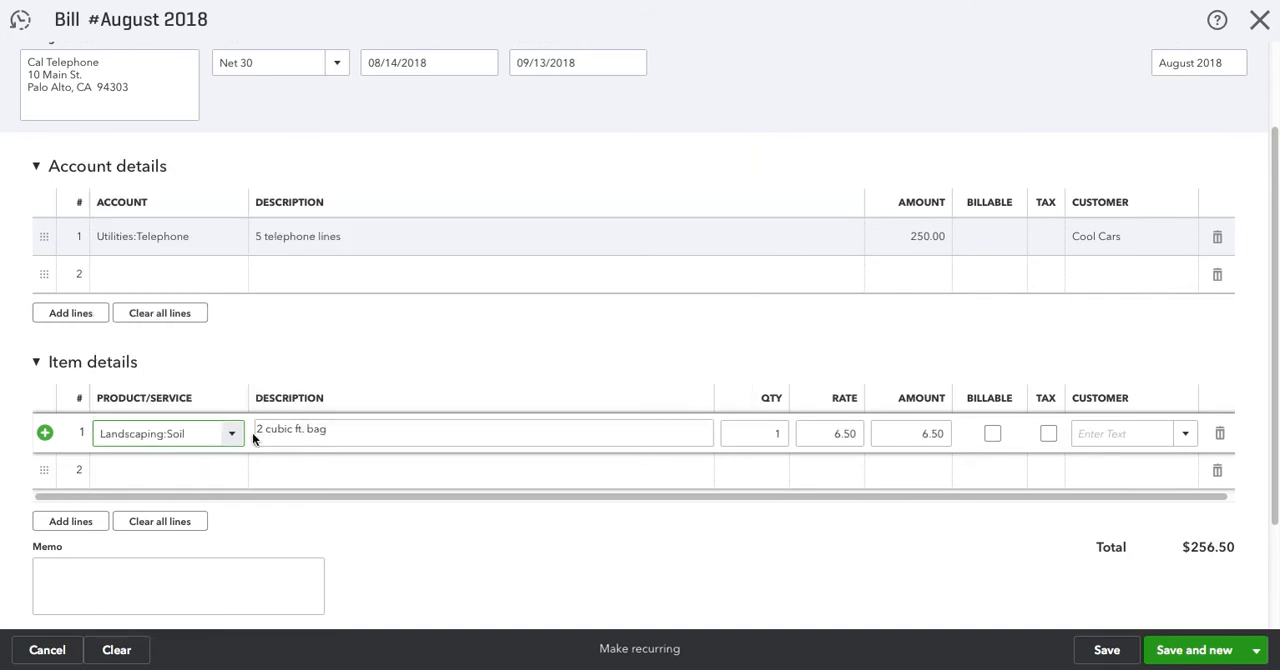
pyautogui.click(752, 433)
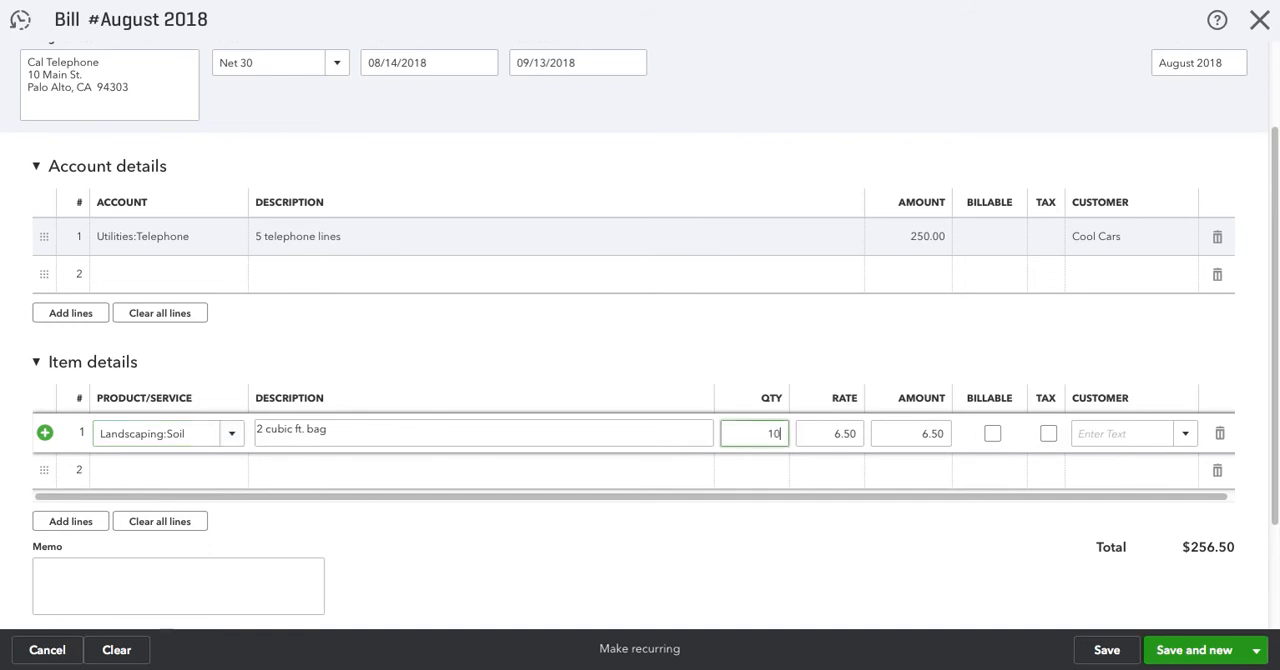
pyautogui.click(846, 535)
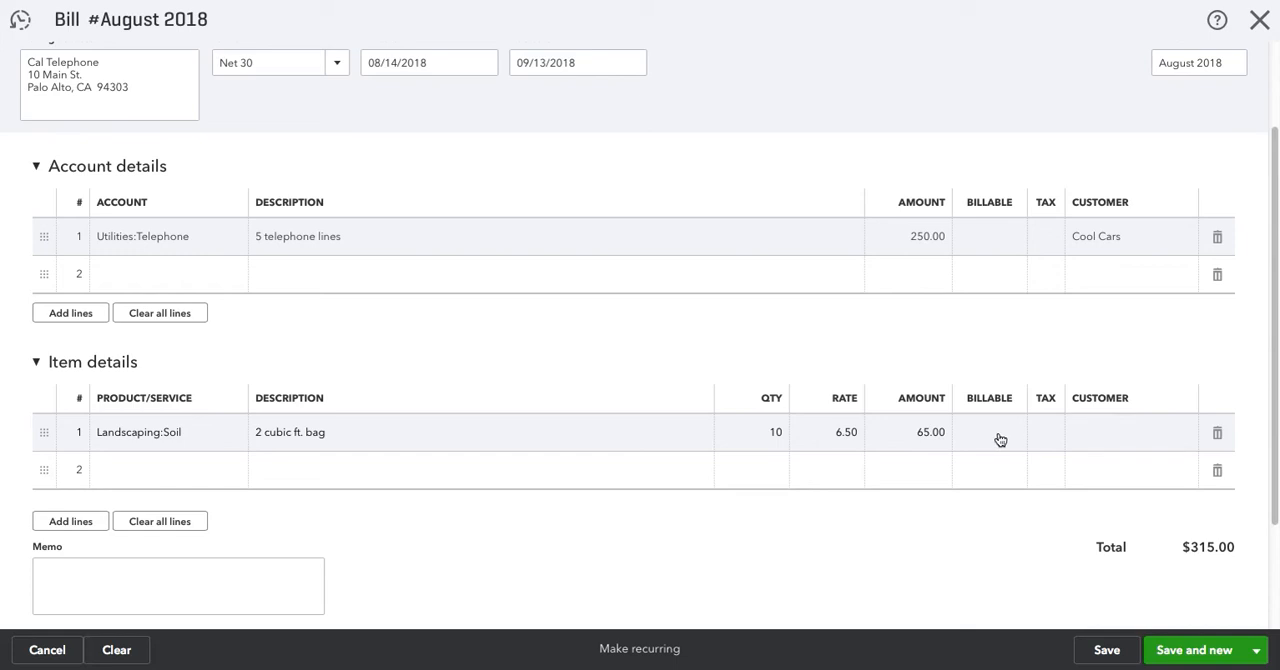
# Delete the soil line from the bill's item details
pyautogui.click(1217, 433)
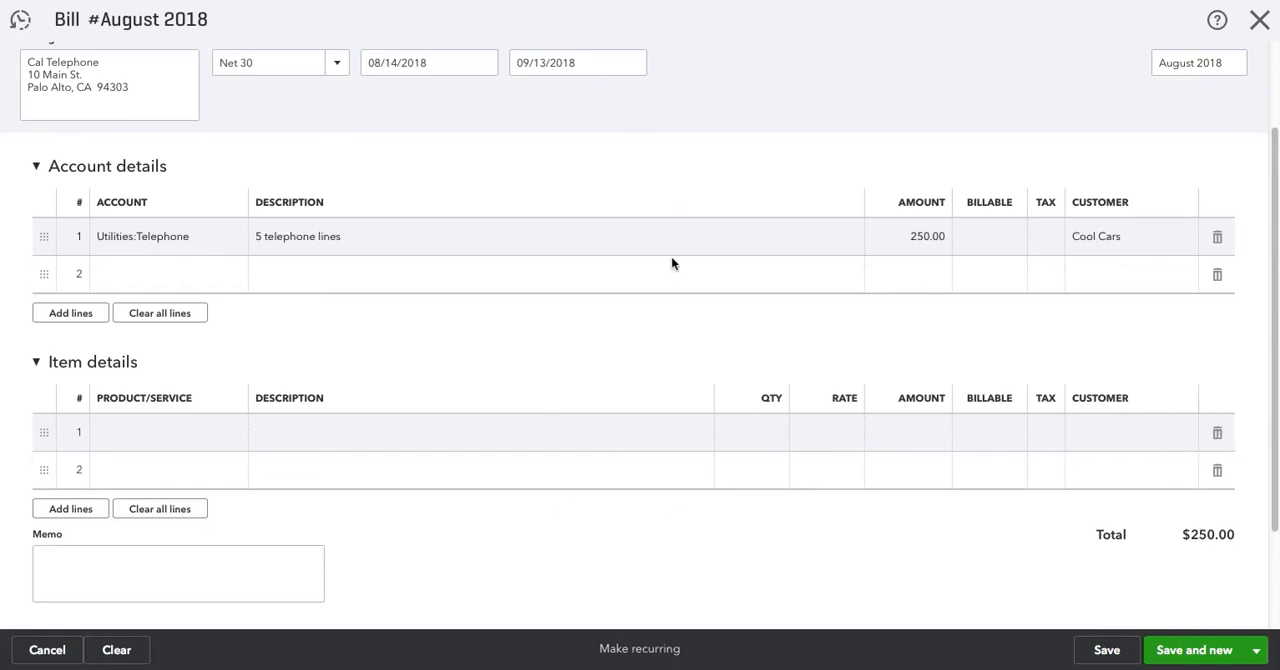
pyautogui.scroll(2, 679, 215)
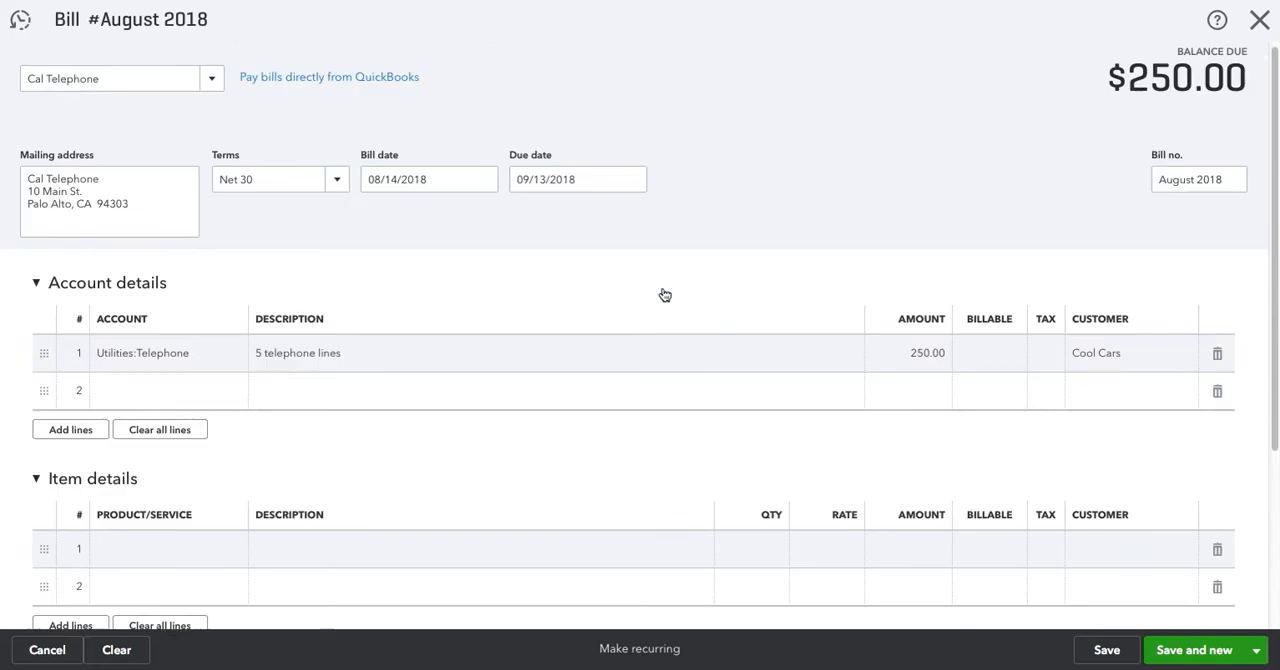
# Save the Cal Telephone bill for August 2018 and close it
pyautogui.click(1105, 651)
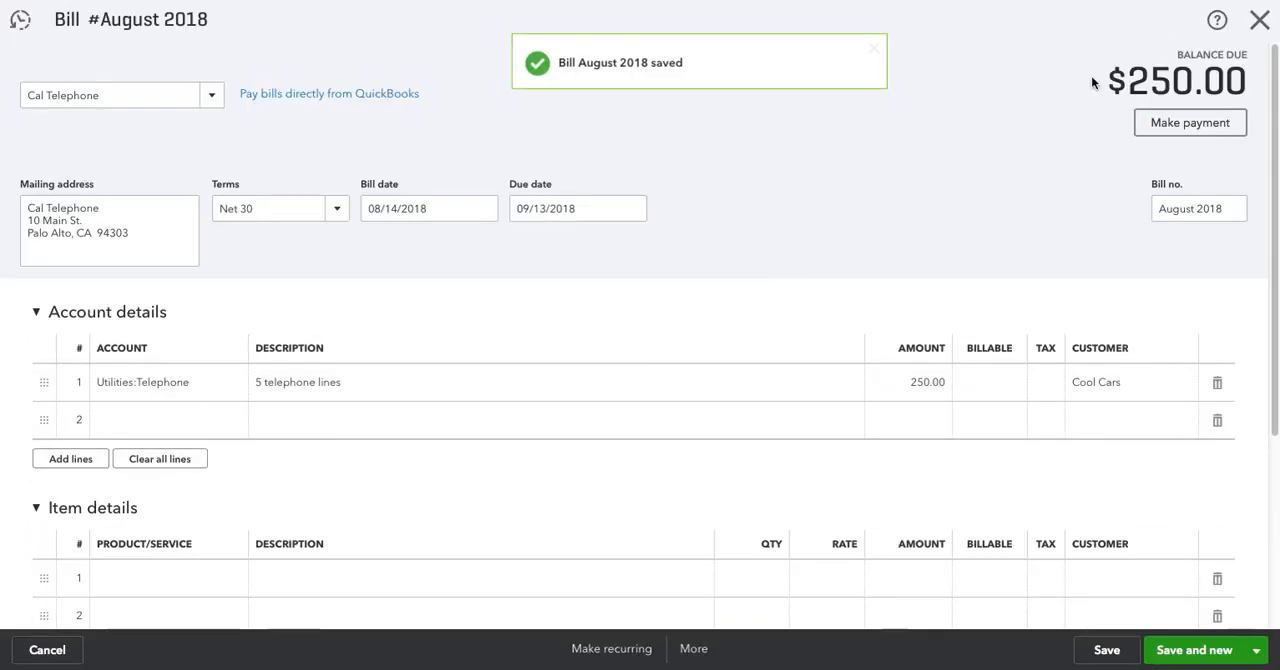
pyautogui.click(1259, 20)
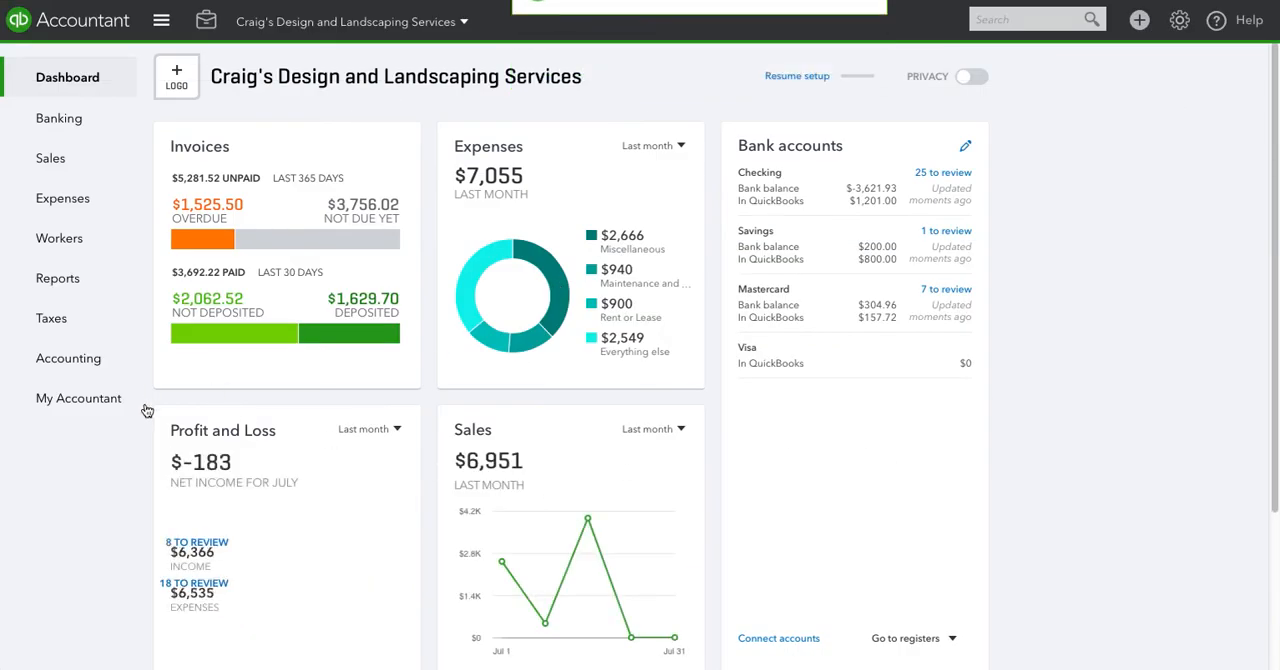
# Find the Accounts payable aging detail report by searching the reports for "accounts", open it and review the listed bills, including Cal Telephone's
pyautogui.click(60, 280)
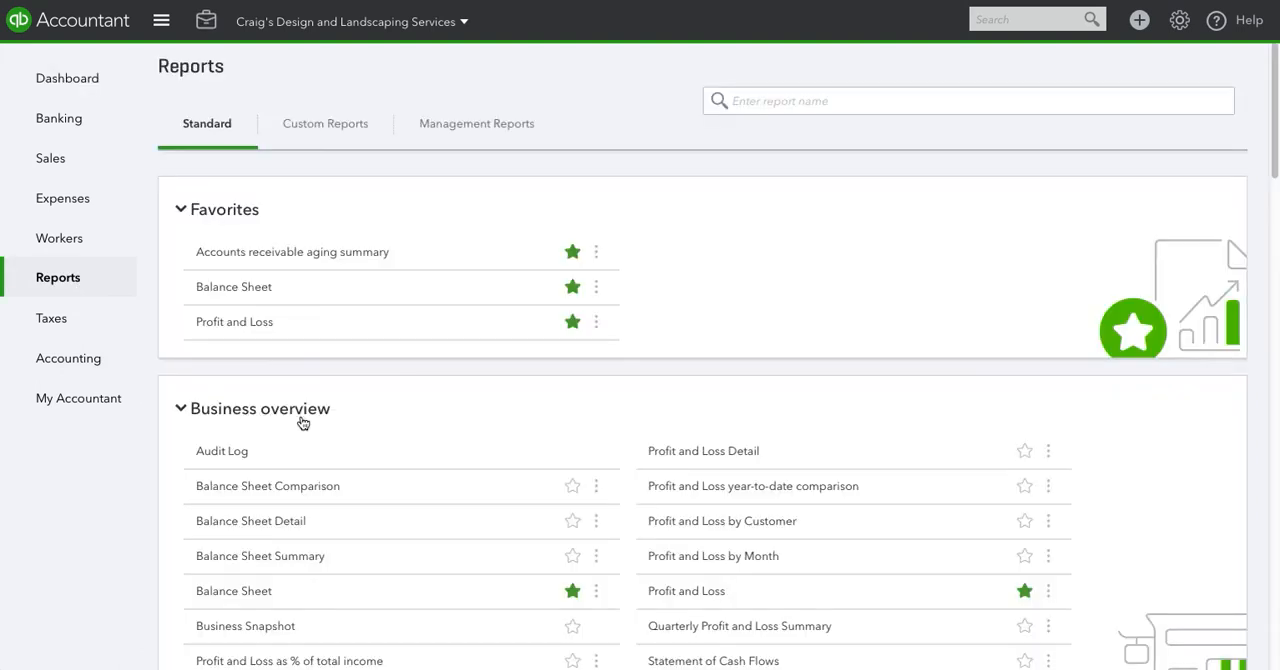
pyautogui.click(821, 101)
pyautogui.write('accounts')
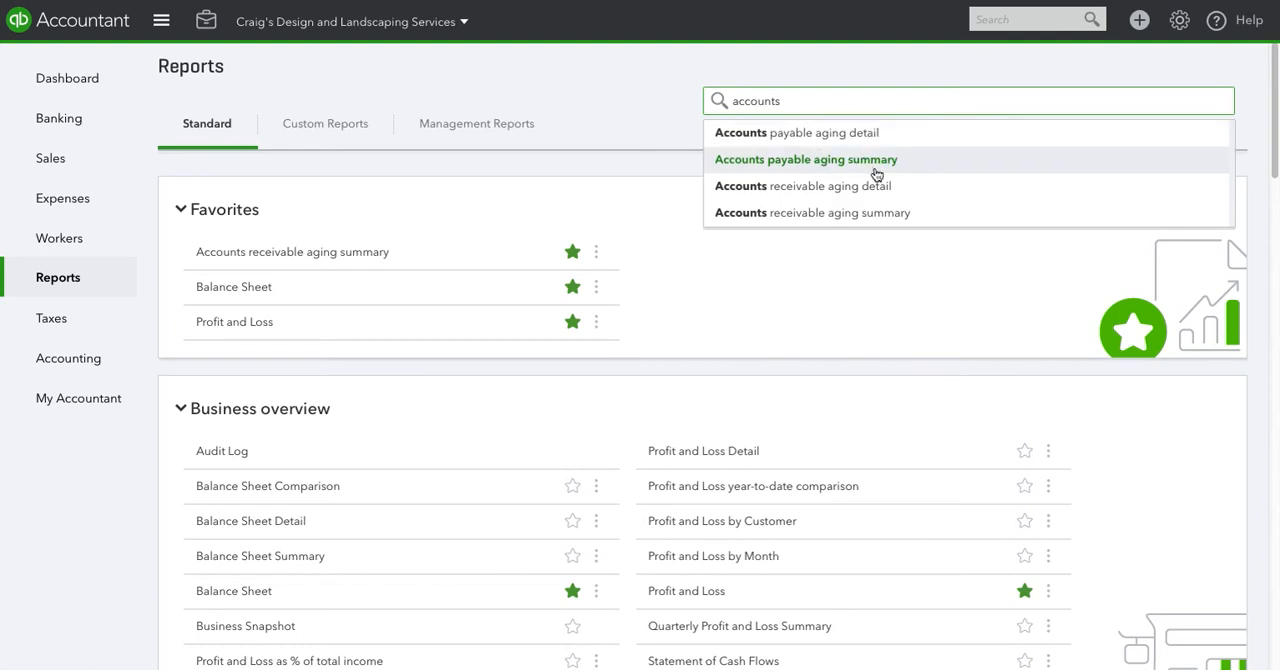
pyautogui.click(820, 132)
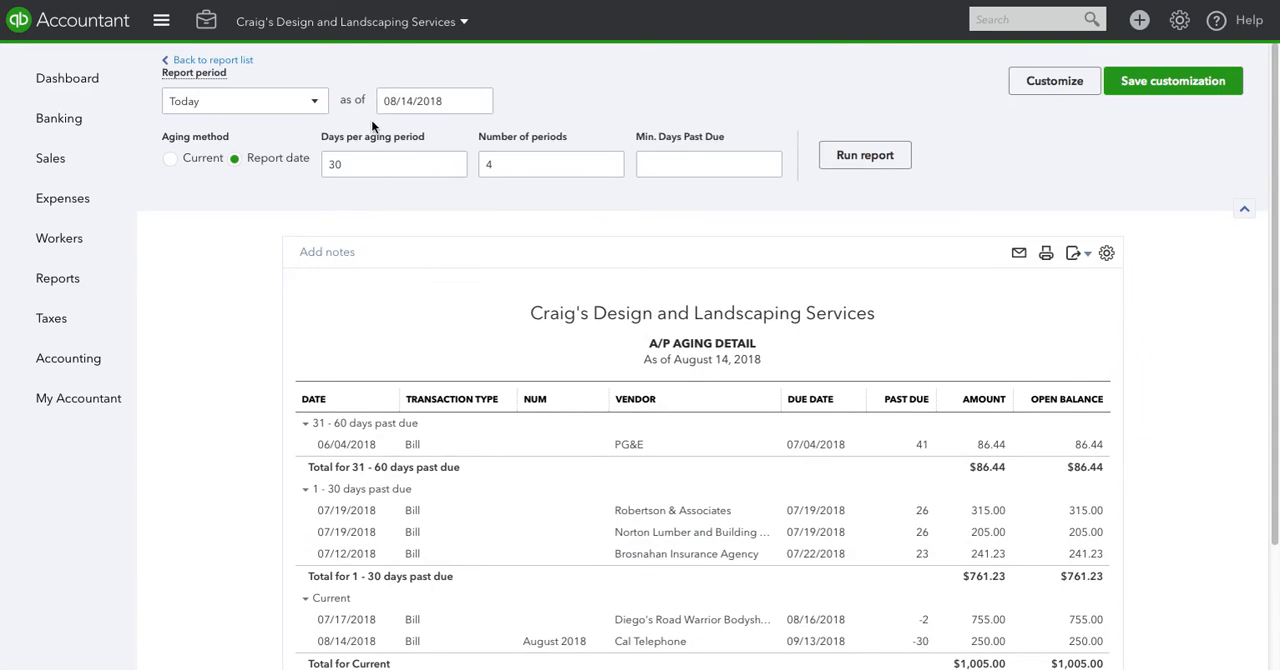
pyautogui.scroll(-1, 199, 419)
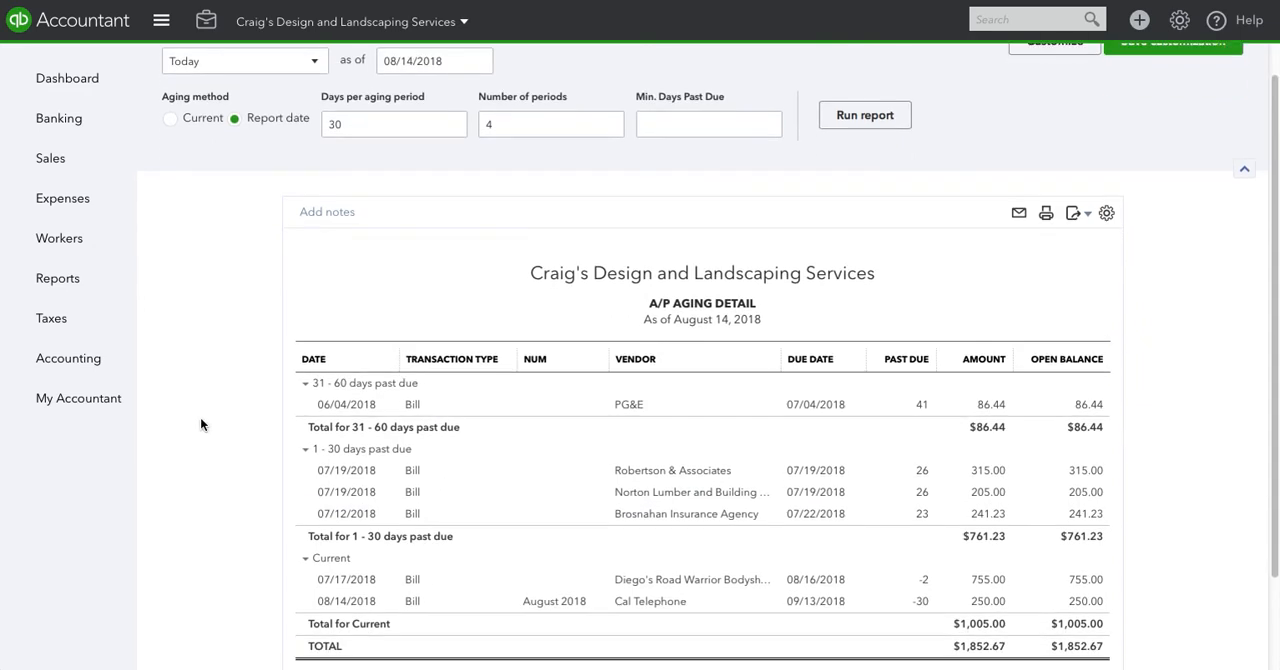
pyautogui.scroll(-1, 200, 418)
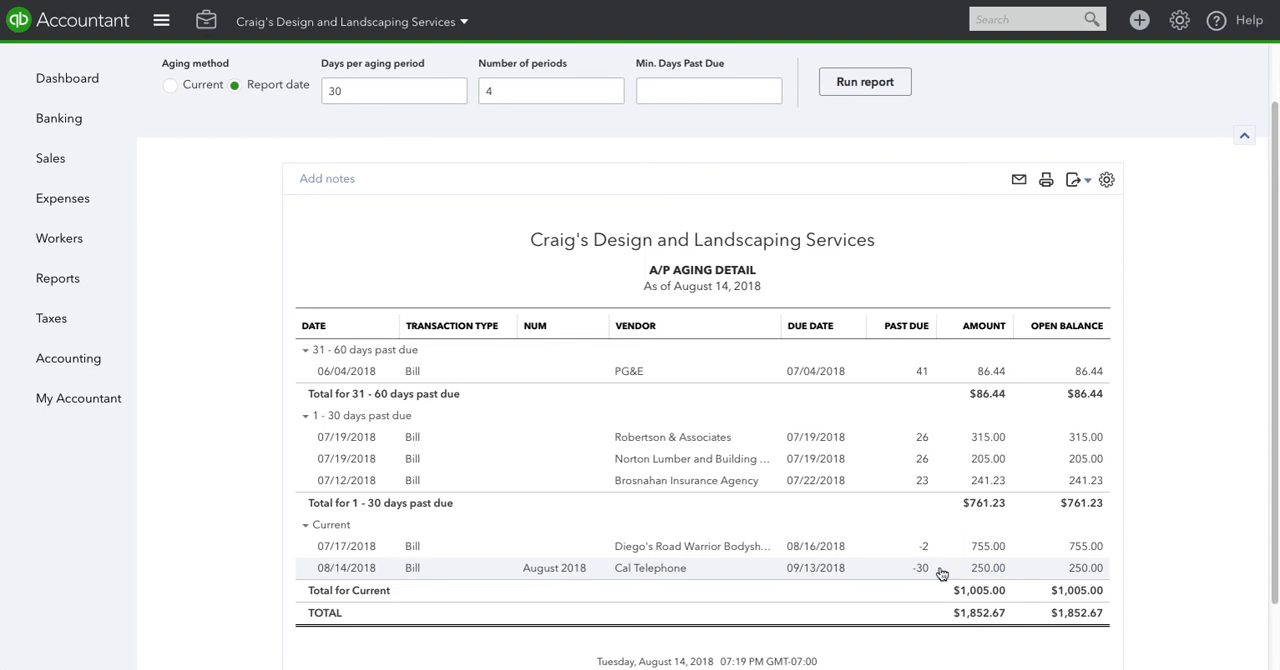
pyautogui.scroll(2, 250, 455)
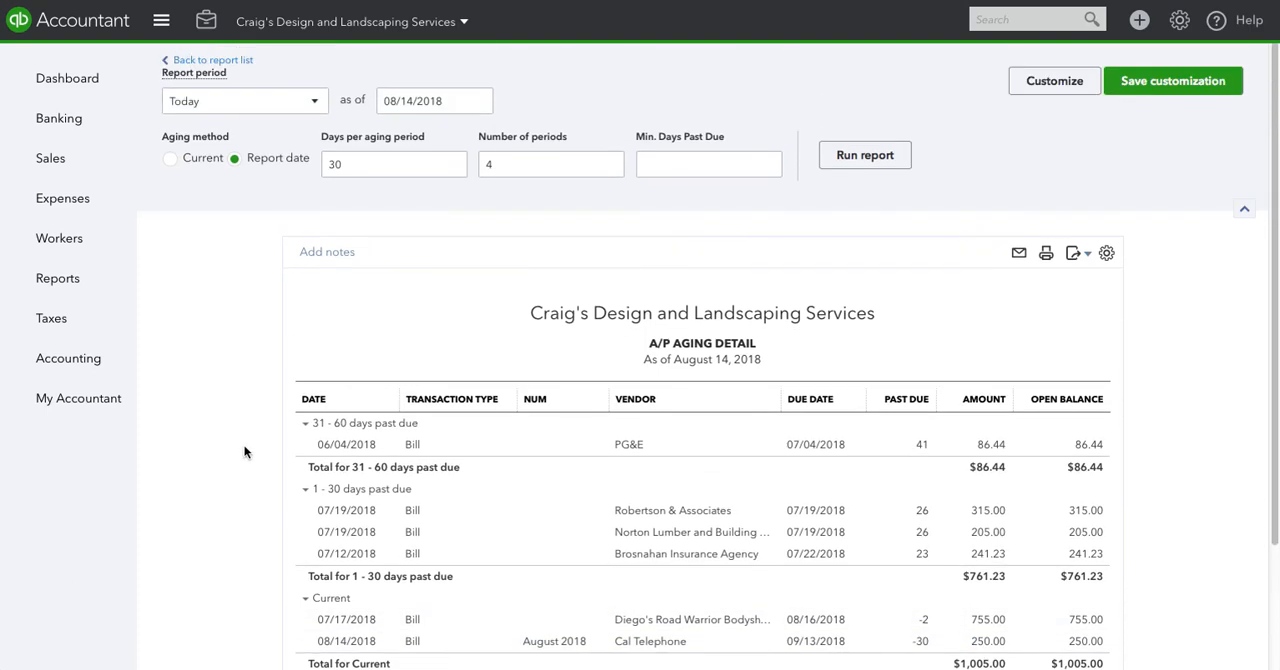